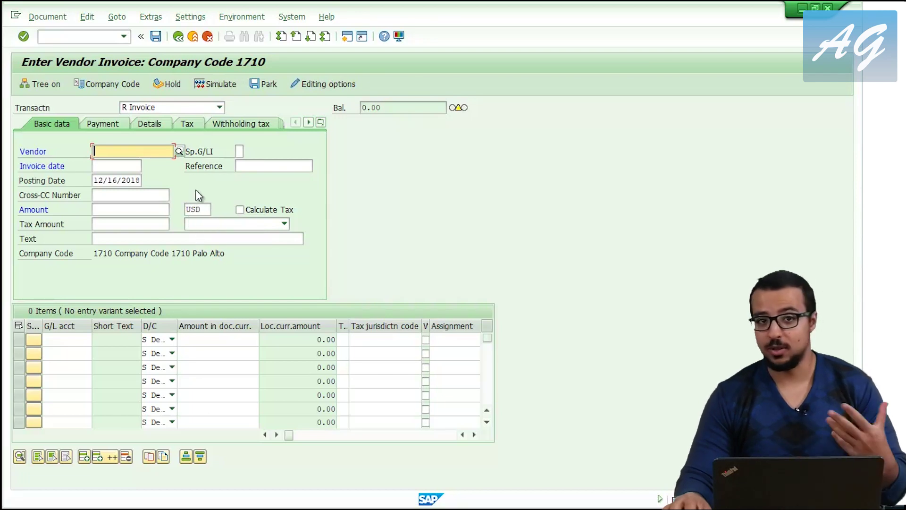
Set the invoice currency to EUR and enter the vendor number of US Supplier 2.
{"action": "left_click", "coordinate": [208, 209]}
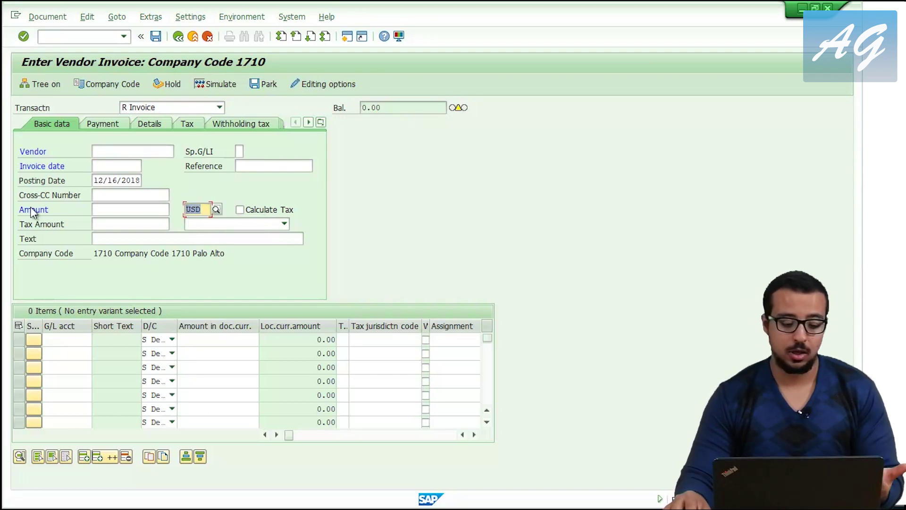
{"action": "type", "text": "EUR"}
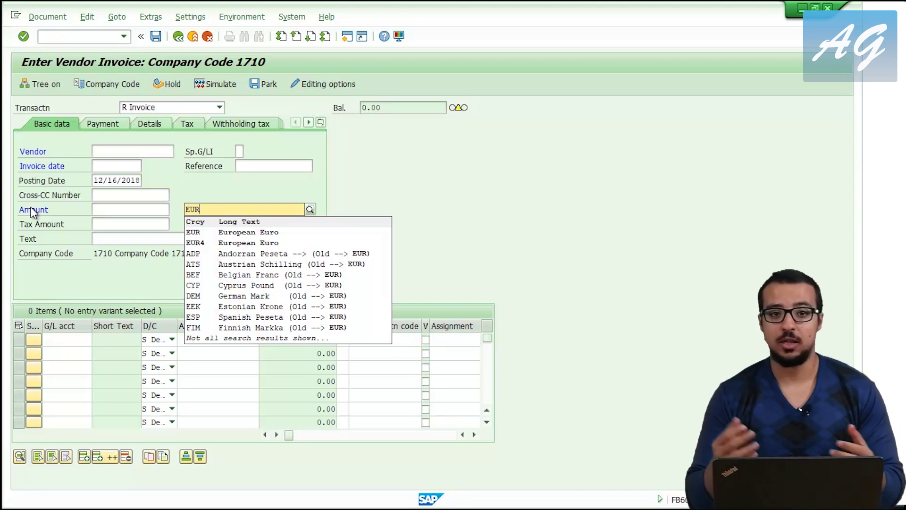
{"action": "left_click", "coordinate": [137, 152]}
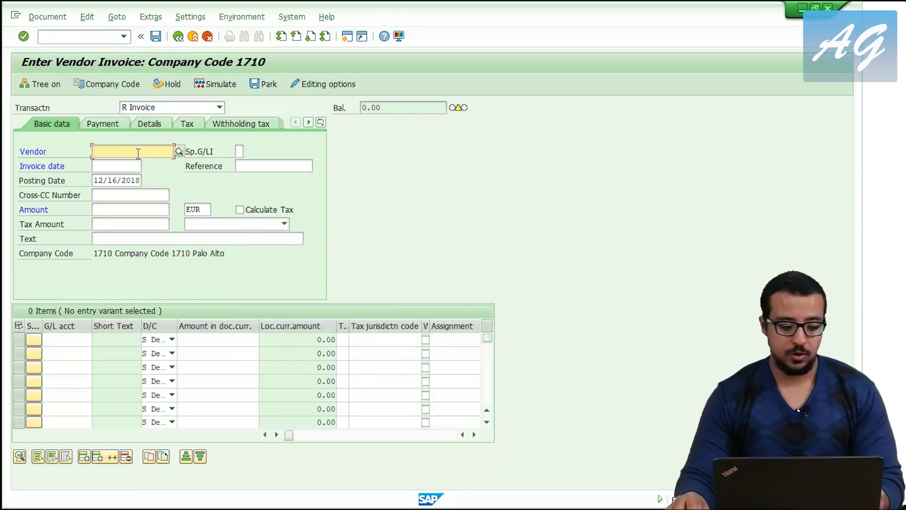
{"action": "left_click", "coordinate": [138, 152]}
{"action": "left_click", "coordinate": [135, 167]}
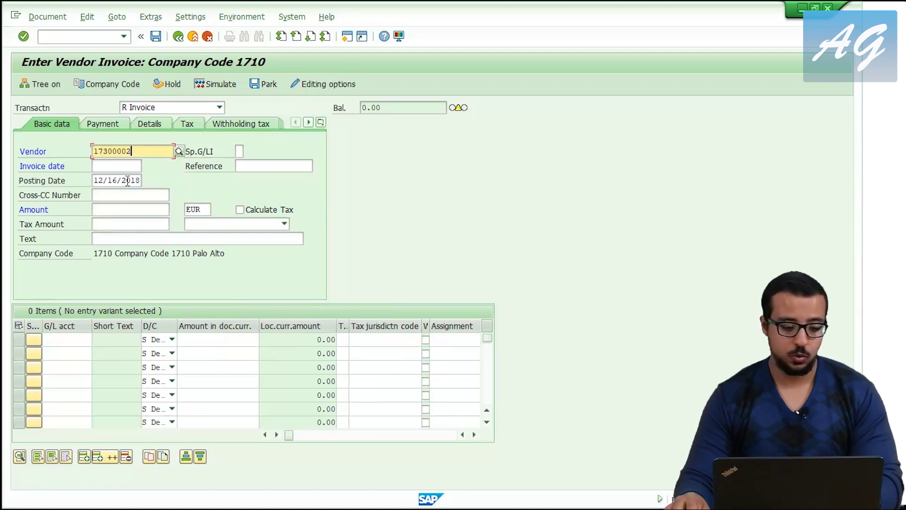
Set both the invoice date and the posting date of the vendor invoice to 01/15/2018.
{"action": "left_click", "coordinate": [114, 168]}
{"action": "left_click", "coordinate": [114, 167]}
{"action": "left_click", "coordinate": [116, 177]}
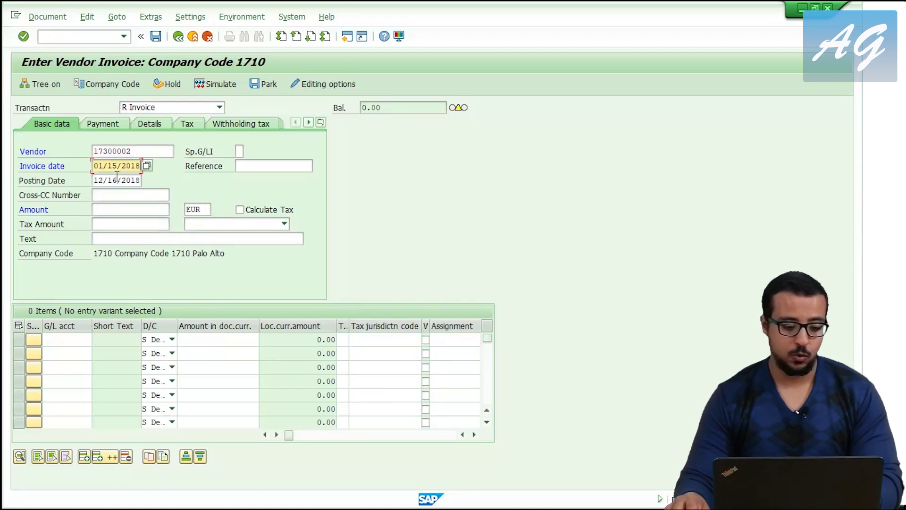
{"action": "left_click", "coordinate": [94, 181]}
{"action": "left_click", "coordinate": [94, 181]}
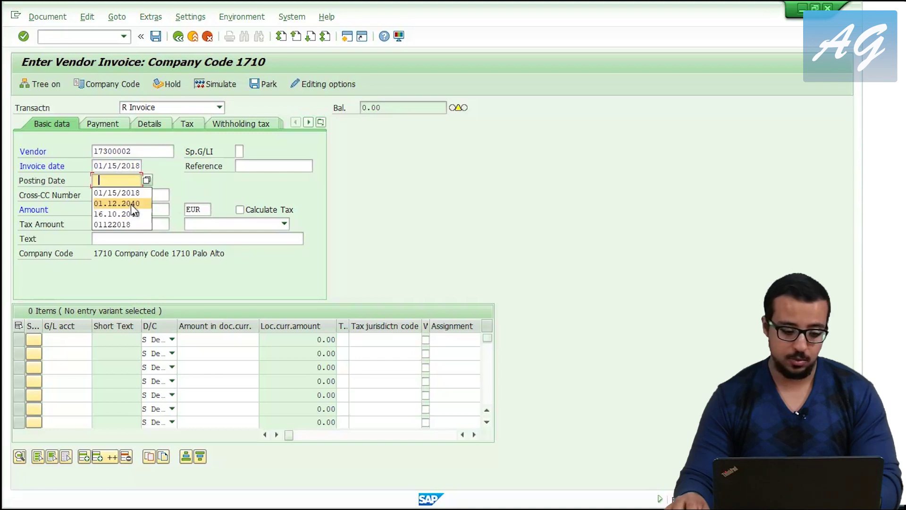
{"action": "left_click", "coordinate": [115, 194]}
Enter FOREX as the invoice reference and 1000 as the amount, and accept the header data including the period adjustment.
{"action": "left_click", "coordinate": [279, 164]}
{"action": "left_click", "coordinate": [279, 164]}
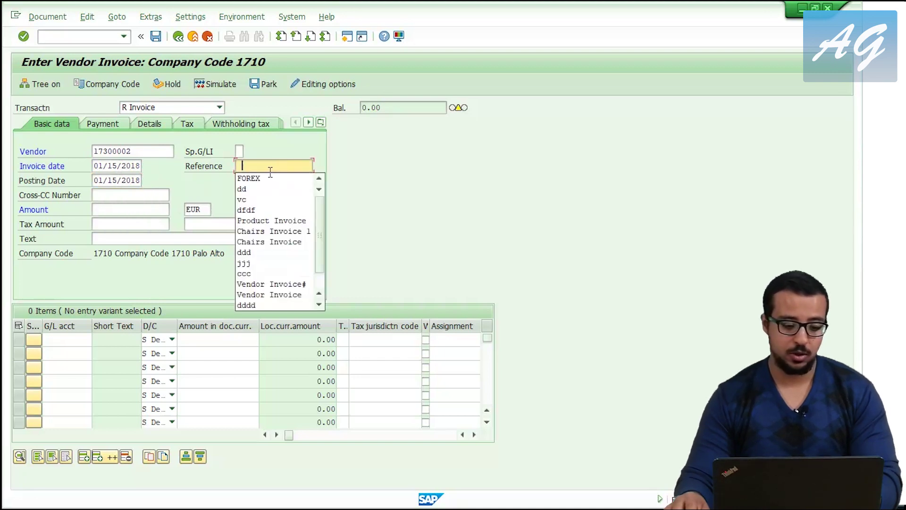
{"action": "left_click", "coordinate": [259, 178]}
{"action": "left_click", "coordinate": [127, 209]}
{"action": "left_click", "coordinate": [128, 209]}
{"action": "left_click", "coordinate": [126, 220]}
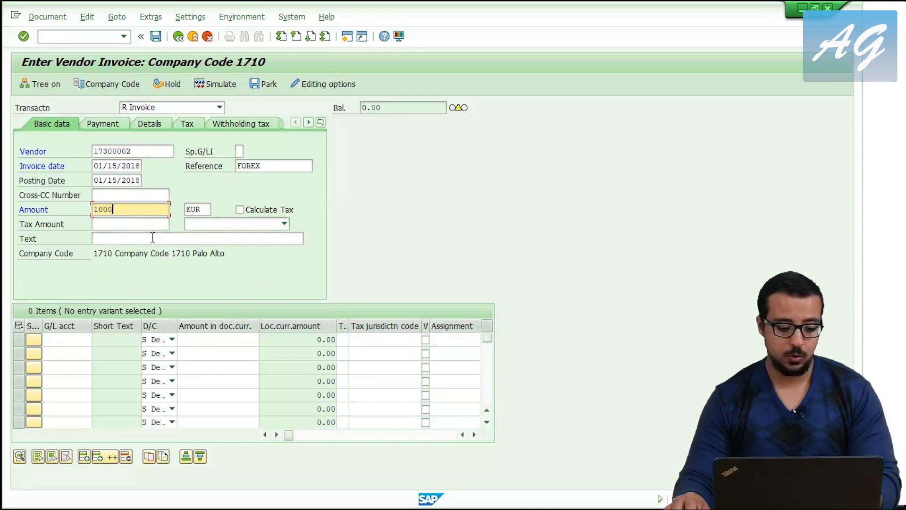
{"action": "key", "text": "Return"}
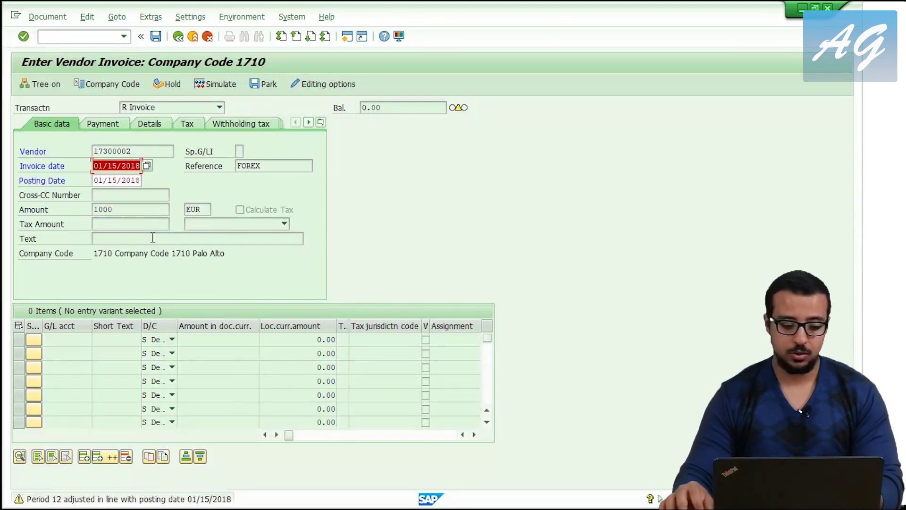
{"action": "key", "text": "Return"}
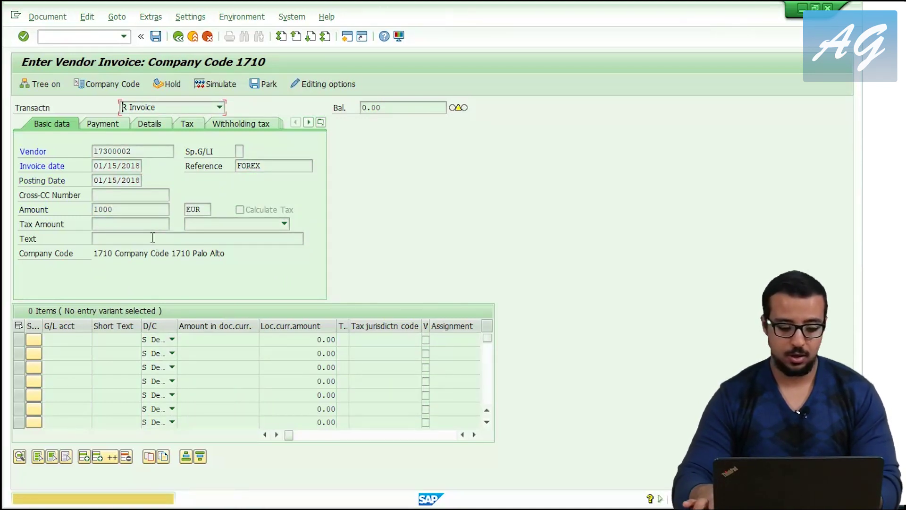
{"action": "key", "text": "Return"}
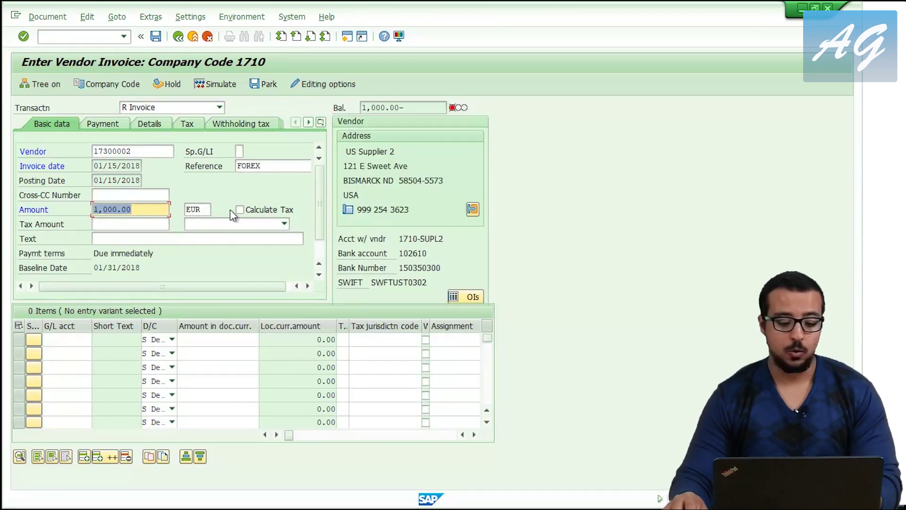
Override the invoice's local currency exchange rate with 10 and accept the resulting adjustment of the local amount.
{"action": "left_click", "coordinate": [321, 122]}
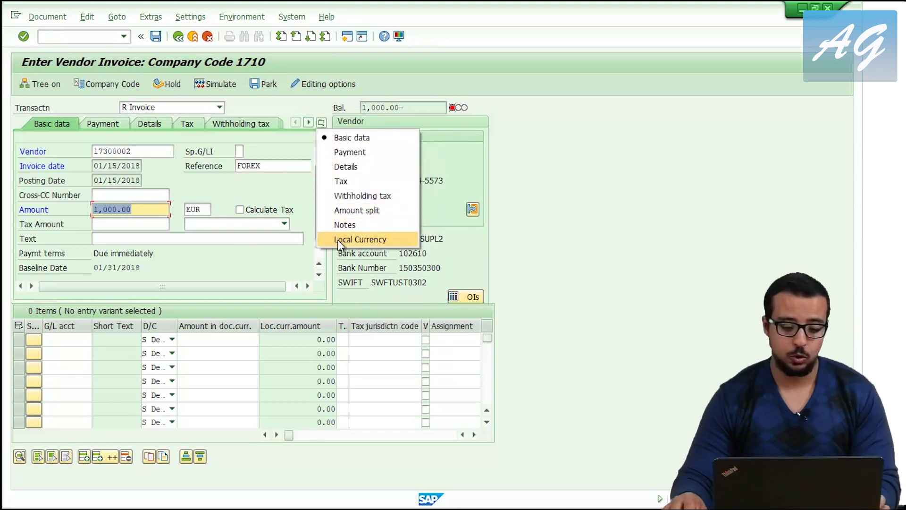
{"action": "left_click", "coordinate": [382, 237]}
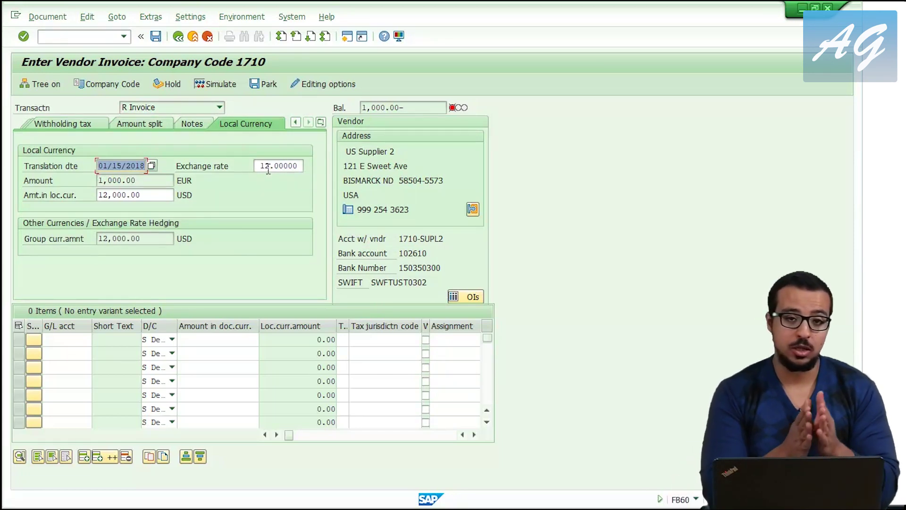
{"action": "left_click_drag", "start_coordinate": [258, 169], "coordinate": [315, 172]}
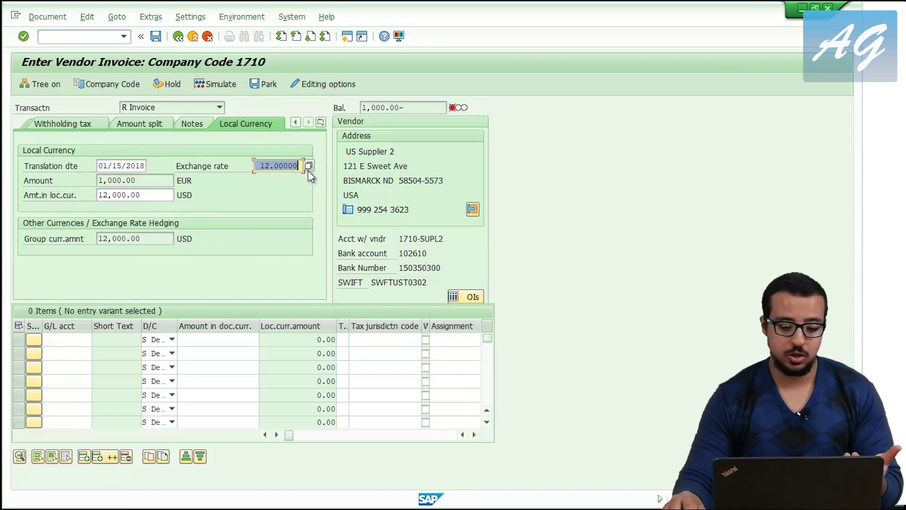
{"action": "type", "text": "10"}
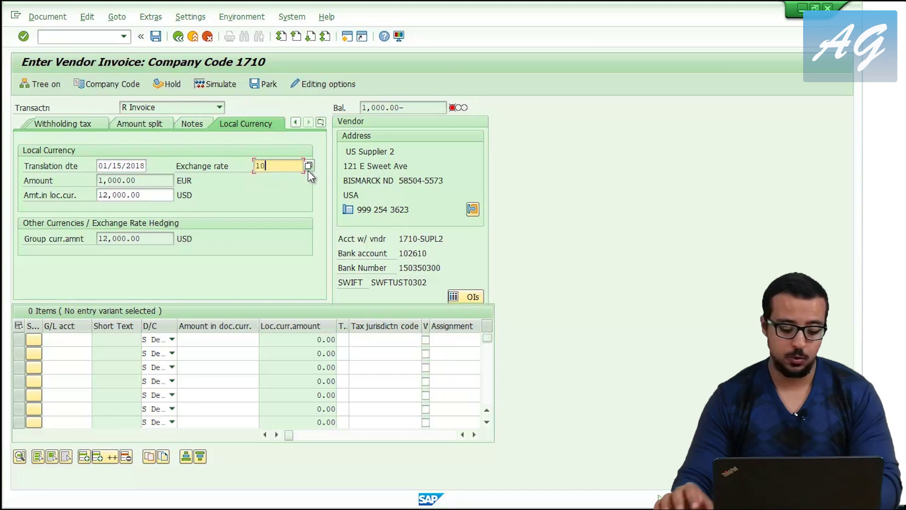
{"action": "key", "text": "Return"}
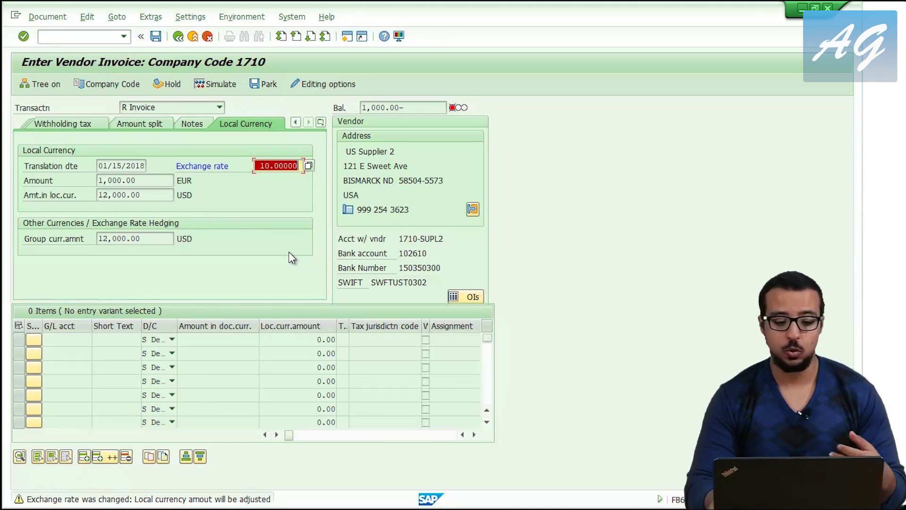
{"action": "key", "text": "Return"}
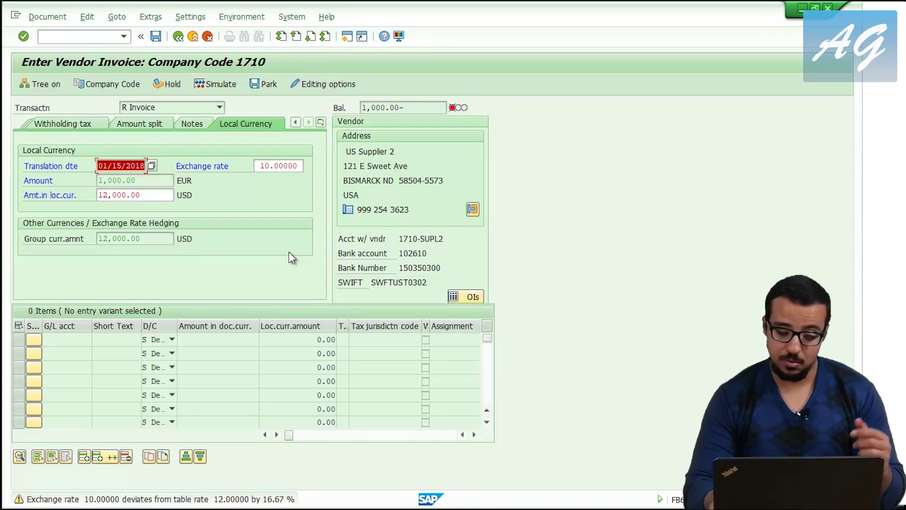
{"action": "key", "text": "Return"}
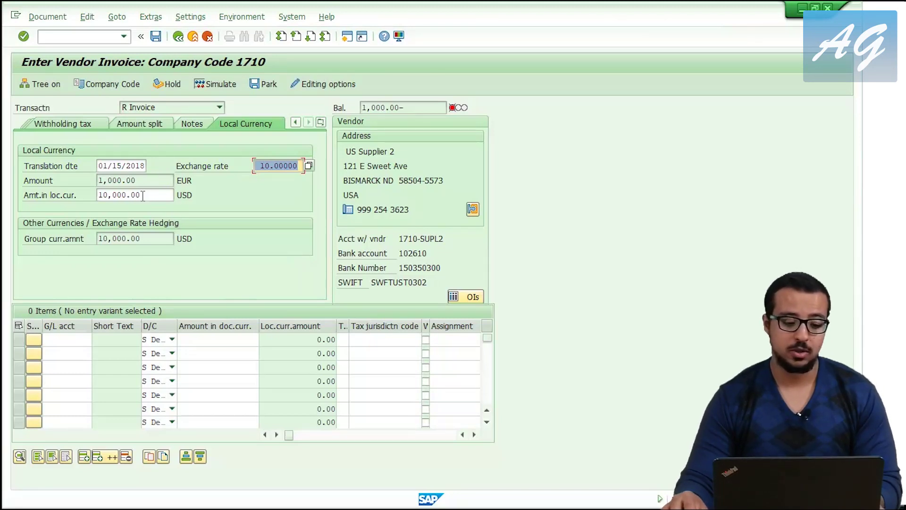
Enter the Other Expenses G/L account with a document currency amount of 1000 in the first line item.
{"action": "left_click", "coordinate": [66, 338]}
{"action": "left_click", "coordinate": [74, 352]}
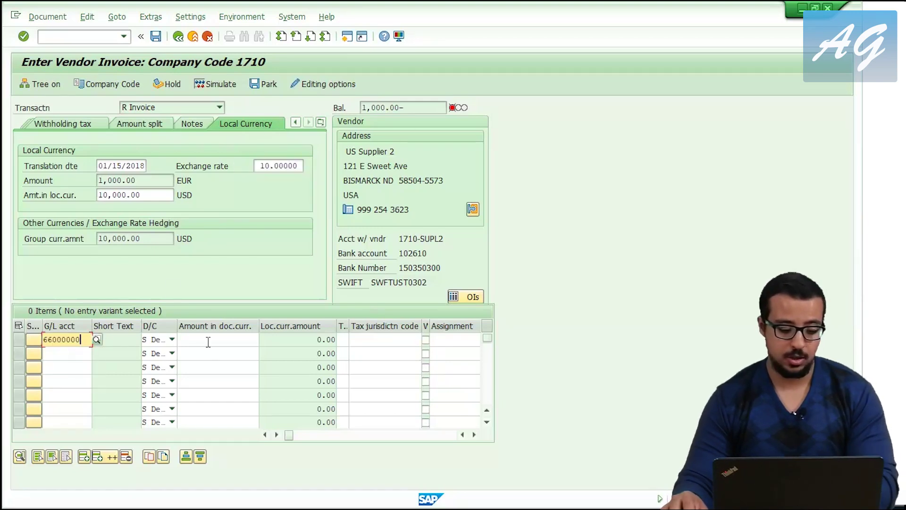
{"action": "left_click", "coordinate": [207, 339]}
{"action": "left_click", "coordinate": [225, 351]}
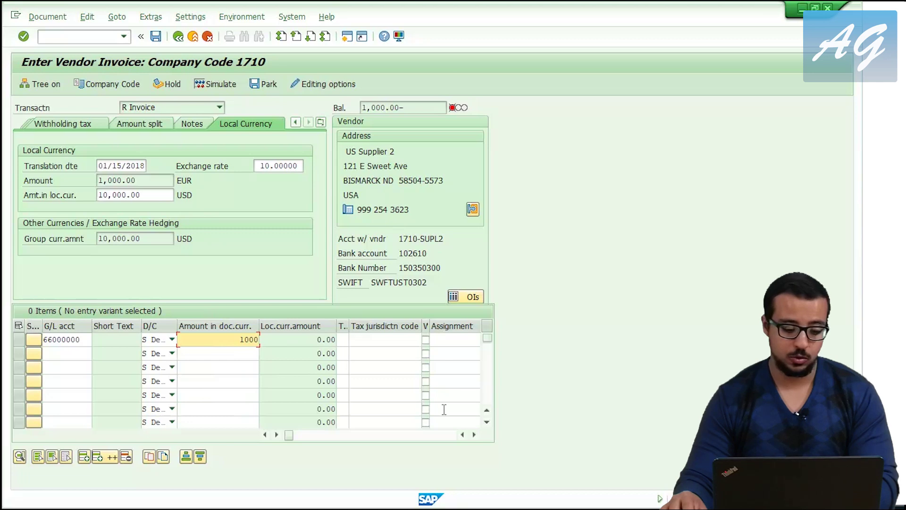
Assign cost center 17101601 to the expense line item and validate the entry.
{"action": "left_click", "coordinate": [474, 434]}
{"action": "left_click", "coordinate": [474, 434]}
{"action": "left_click", "coordinate": [474, 434]}
{"action": "left_click", "coordinate": [475, 434]}
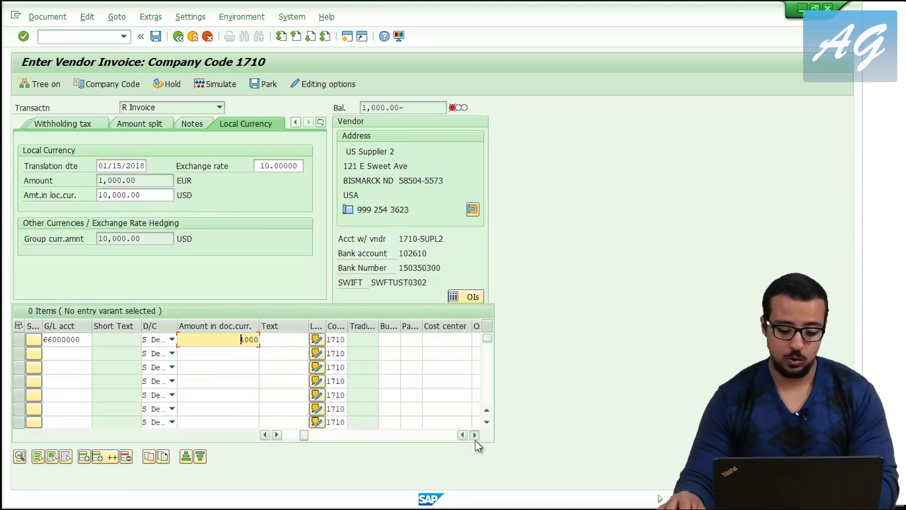
{"action": "left_click", "coordinate": [475, 434]}
{"action": "left_click", "coordinate": [396, 339]}
{"action": "left_click", "coordinate": [393, 352]}
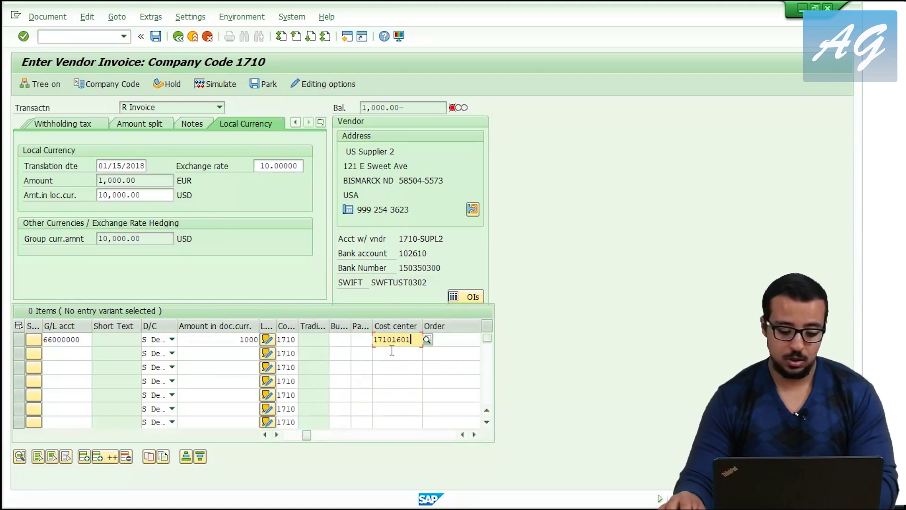
{"action": "key", "text": "Return"}
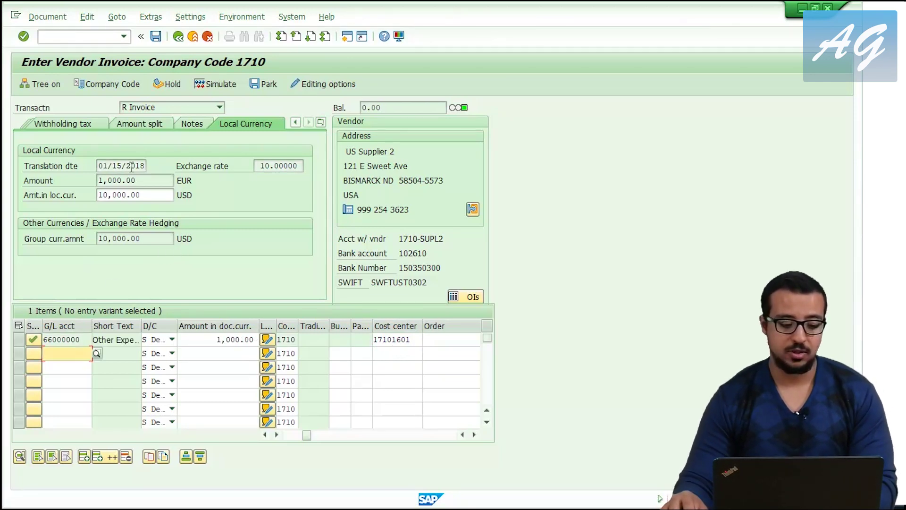
Simulate the vendor invoice to review its document overview, and post it.
{"action": "left_click", "coordinate": [56, 19]}
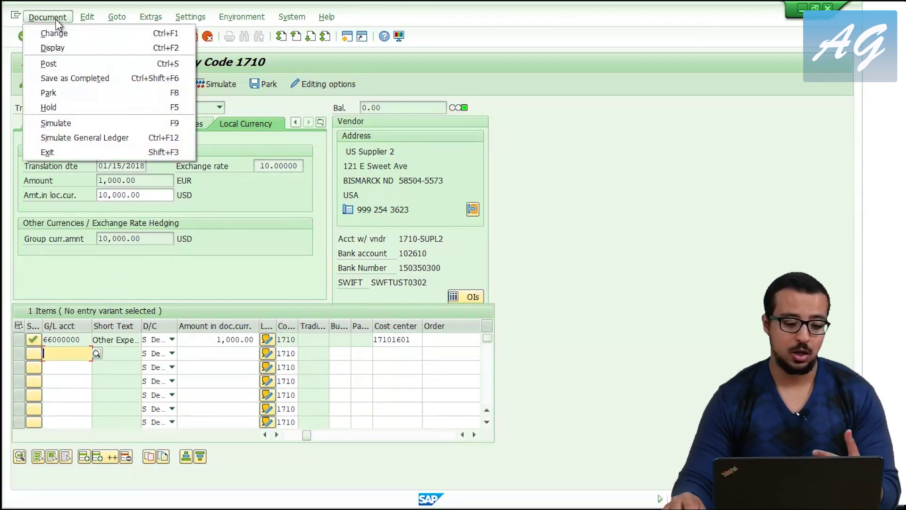
{"action": "left_click", "coordinate": [61, 127]}
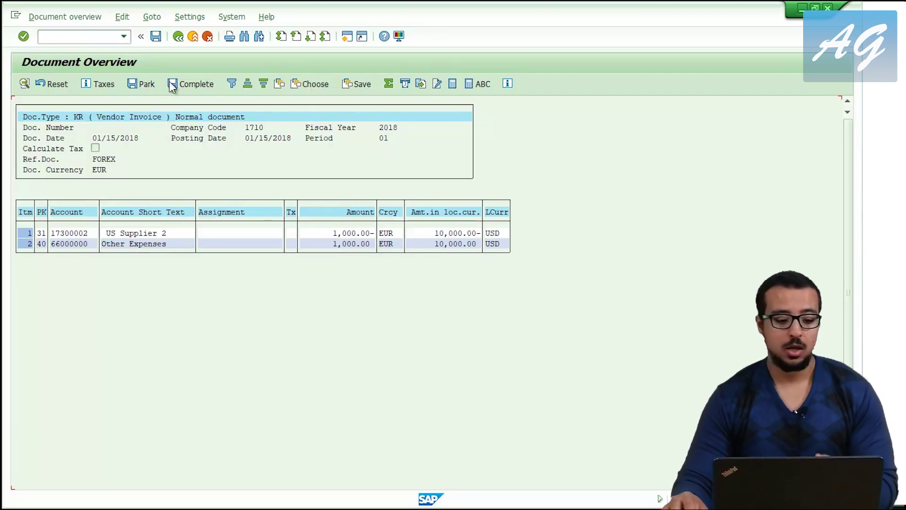
{"action": "left_click", "coordinate": [155, 36]}
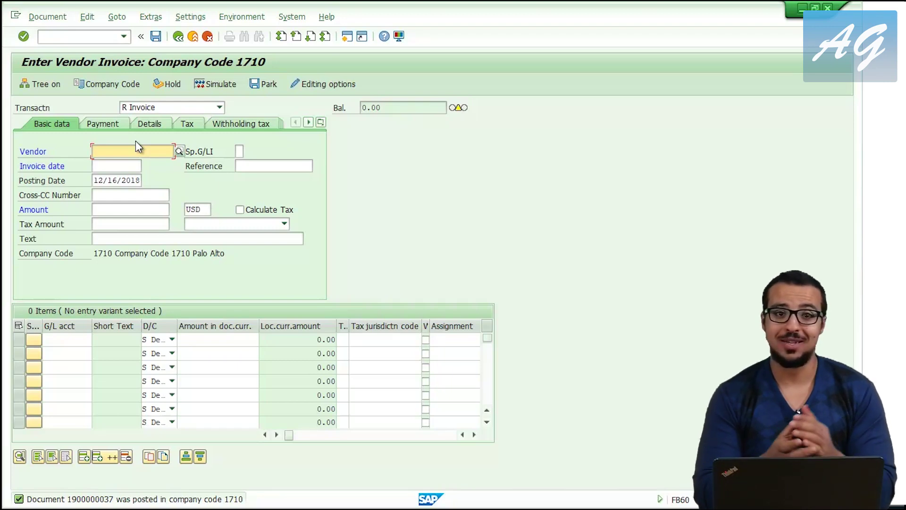
Leave the vendor invoice transaction and start transaction F-53 for posting outgoing payments.
{"action": "left_click", "coordinate": [59, 36]}
{"action": "type", "text": "/n"}
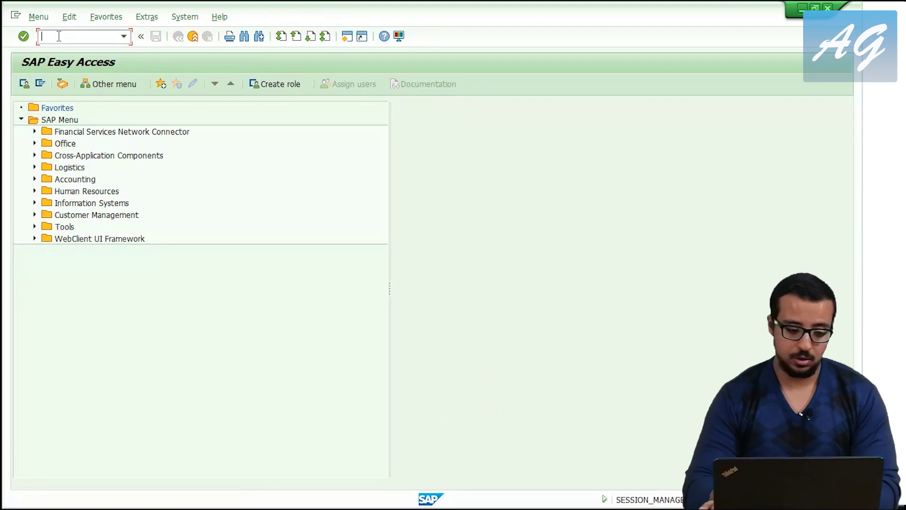
{"action": "type", "text": "f"}
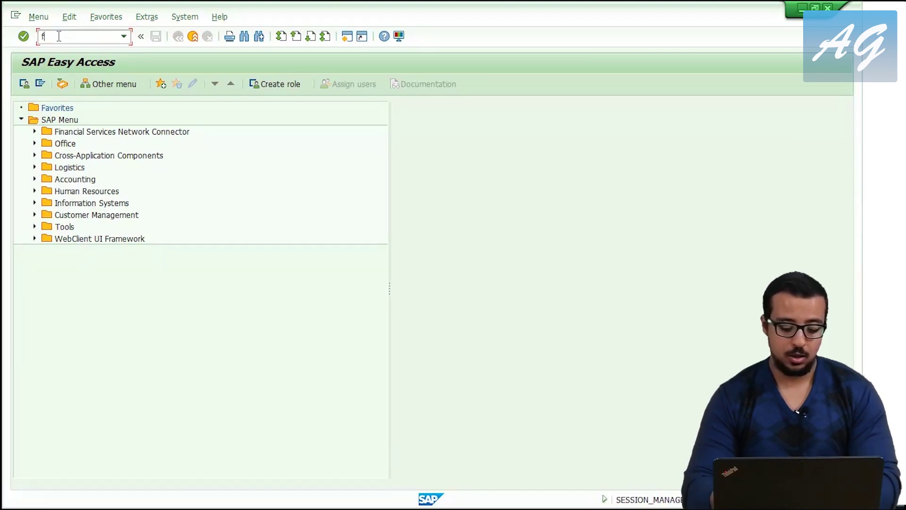
{"action": "type", "text": "-53"}
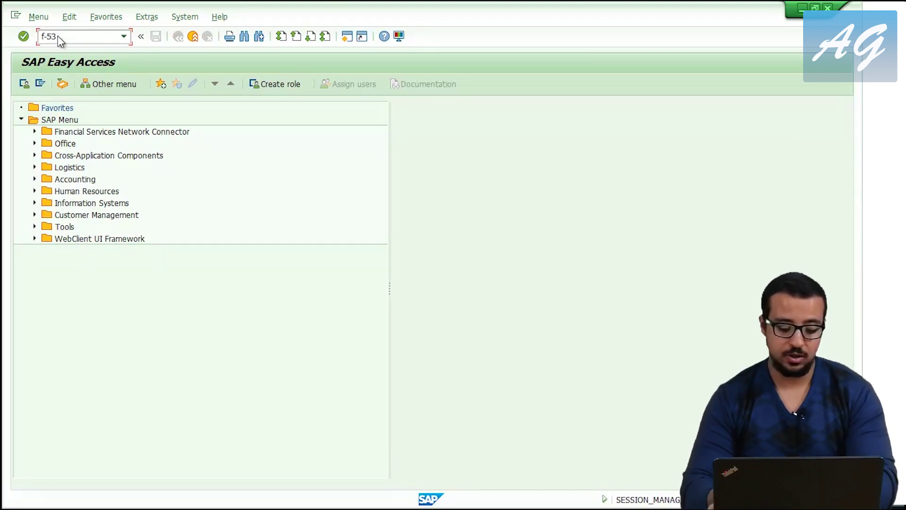
{"action": "key", "text": "Return"}
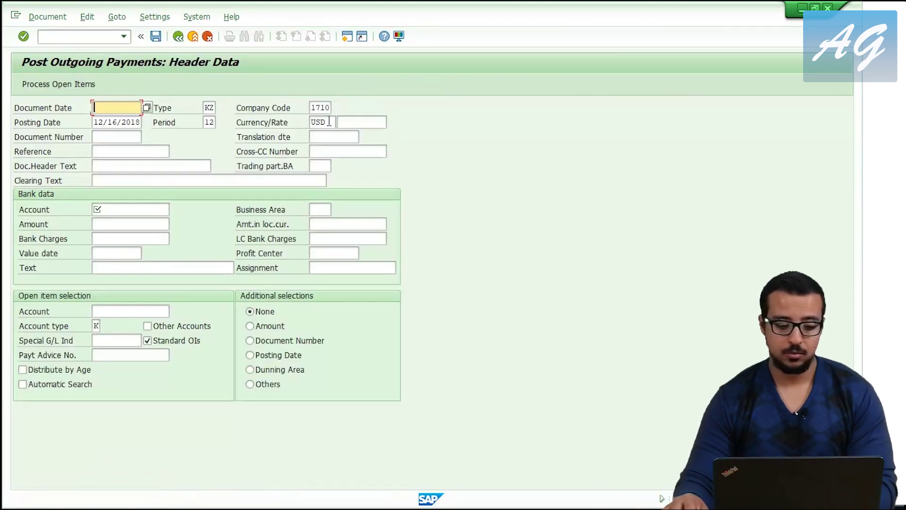
Set the outgoing payment's currency to EUR with an exchange rate of 15.
{"action": "double_click", "coordinate": [329, 123]}
{"action": "type", "text": "EUR"}
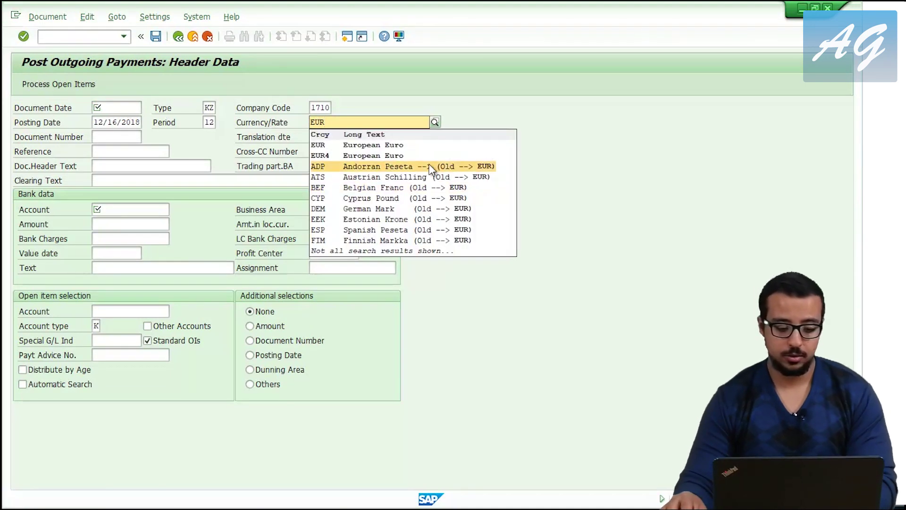
{"action": "left_click", "coordinate": [345, 145]}
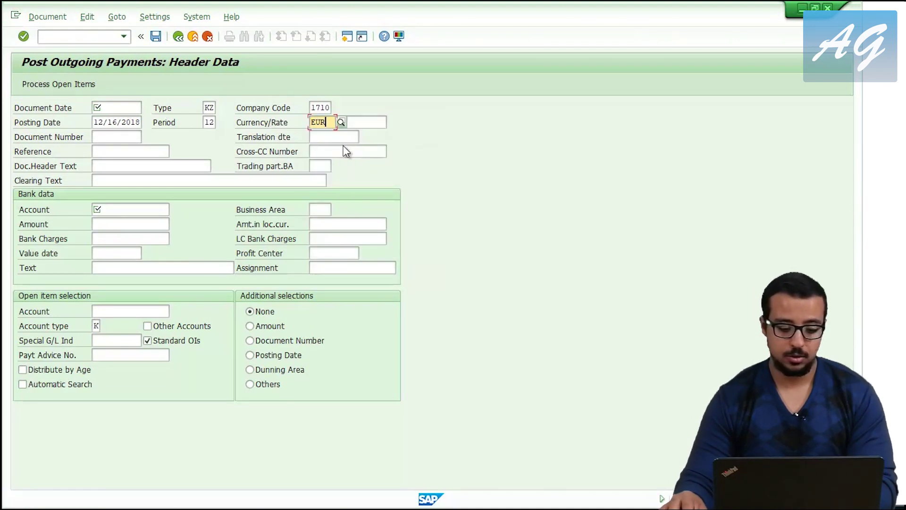
{"action": "left_click", "coordinate": [366, 121]}
{"action": "type", "text": "15"}
Set both the document date and the posting date of the outgoing payment to 02/15/2018.
{"action": "left_click", "coordinate": [122, 107]}
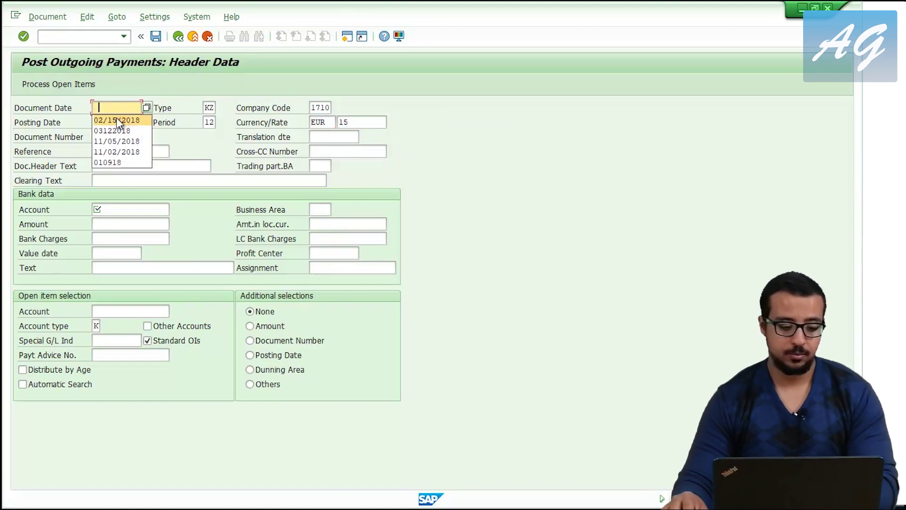
{"action": "left_click", "coordinate": [112, 119]}
{"action": "left_click", "coordinate": [92, 123]}
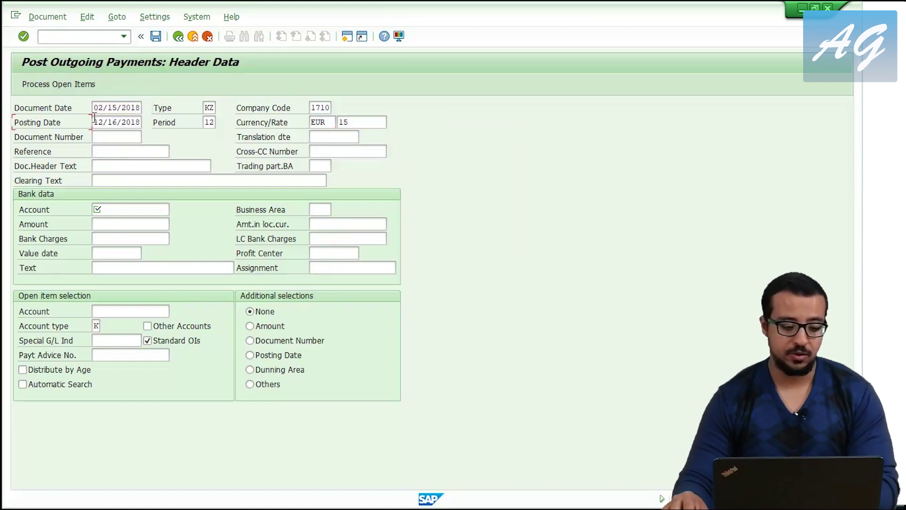
{"action": "left_click", "coordinate": [122, 135]}
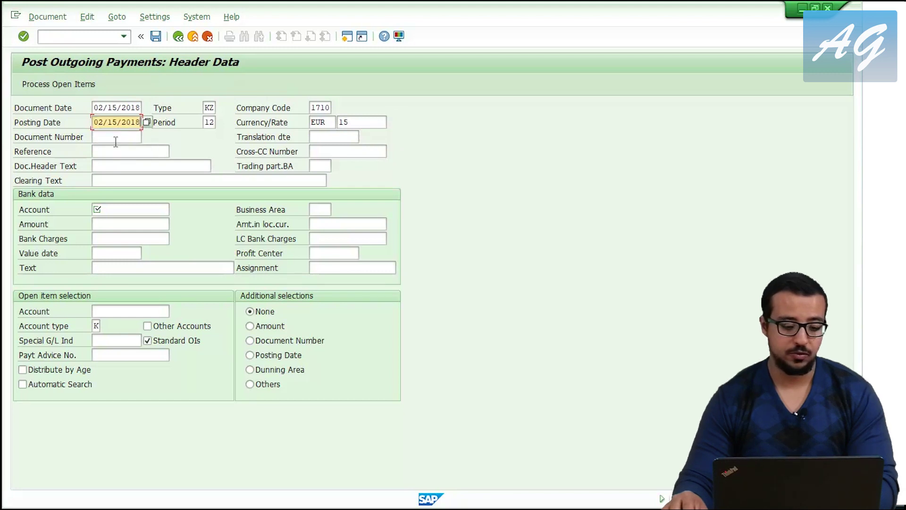
Fill in the payment's bank data with the bank G/L account, an amount of 1000 and the value date 02/15/2018.
{"action": "left_click", "coordinate": [128, 209]}
{"action": "left_click", "coordinate": [125, 222]}
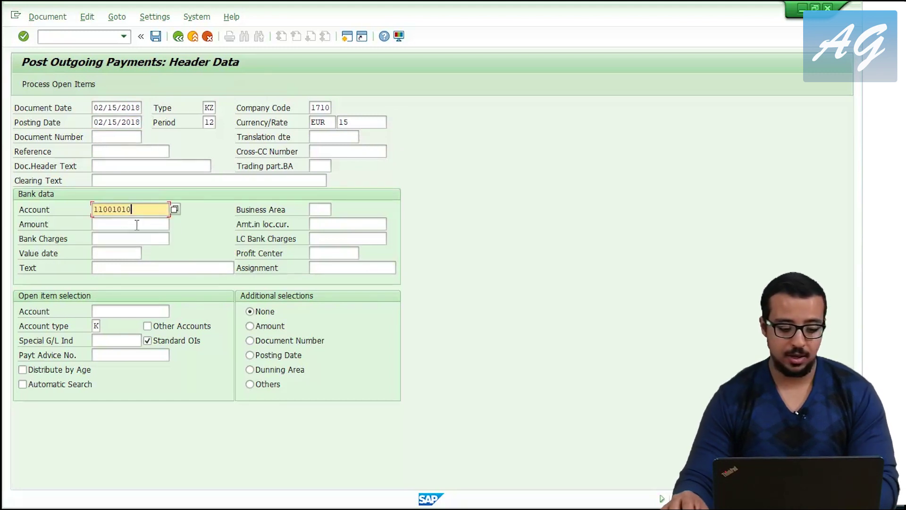
{"action": "key", "text": "Tab"}
{"action": "type", "text": "1000"}
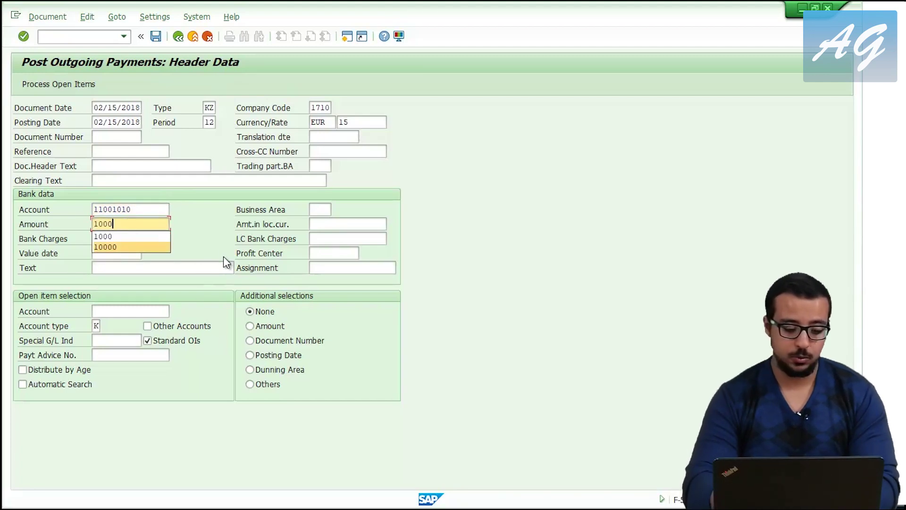
{"action": "left_click", "coordinate": [118, 254]}
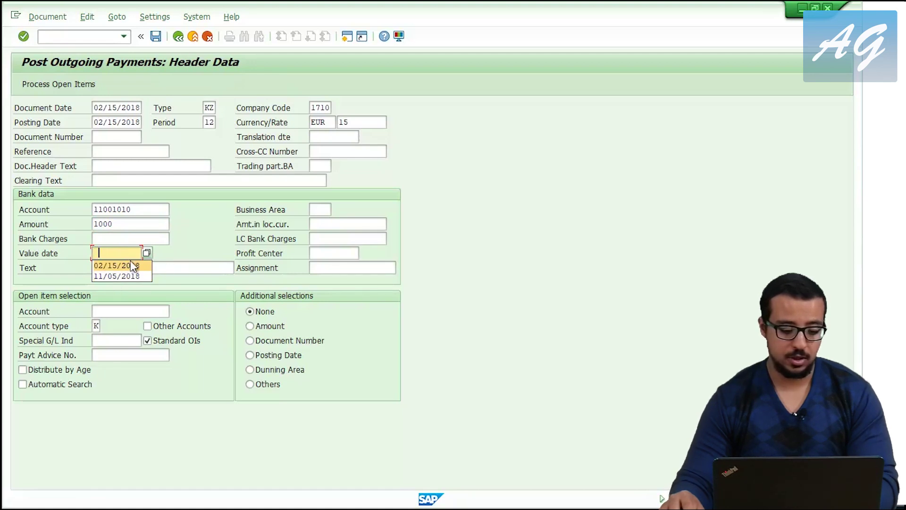
{"action": "left_click", "coordinate": [130, 266]}
Select US Supplier 2's vendor account for the open items and proceed to open item processing, accepting the exchange rate deviation.
{"action": "left_click", "coordinate": [123, 311]}
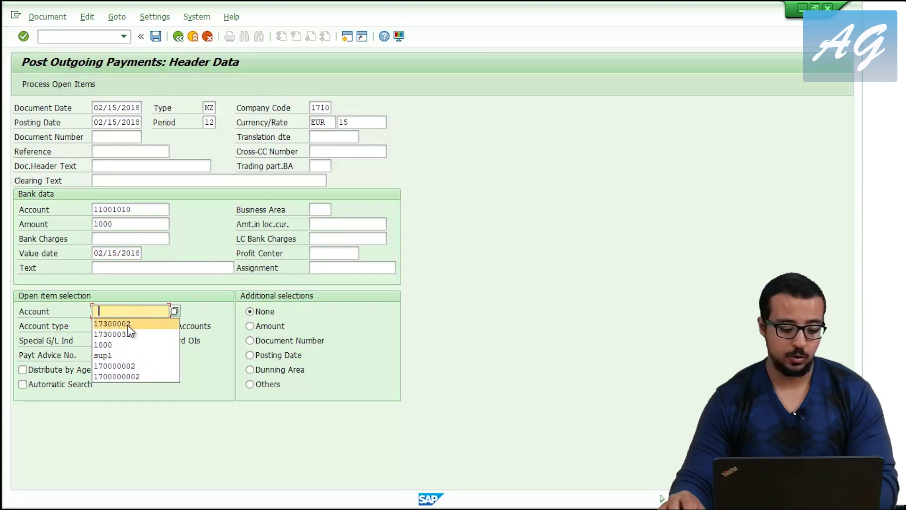
{"action": "left_click", "coordinate": [128, 325]}
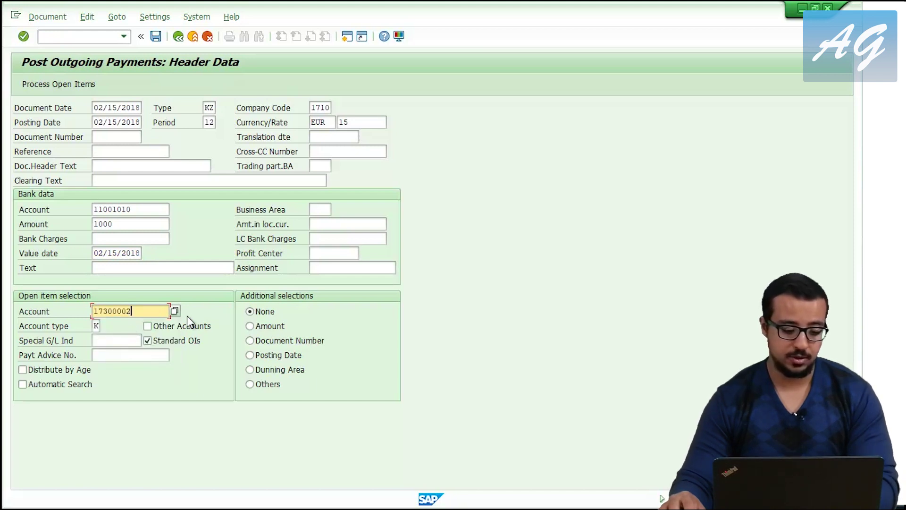
{"action": "key", "text": "Return"}
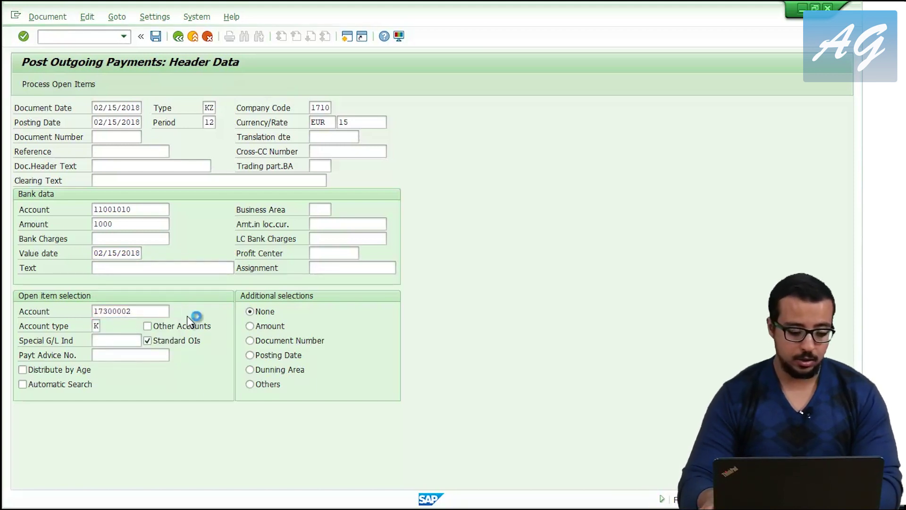
{"action": "key", "text": "Return"}
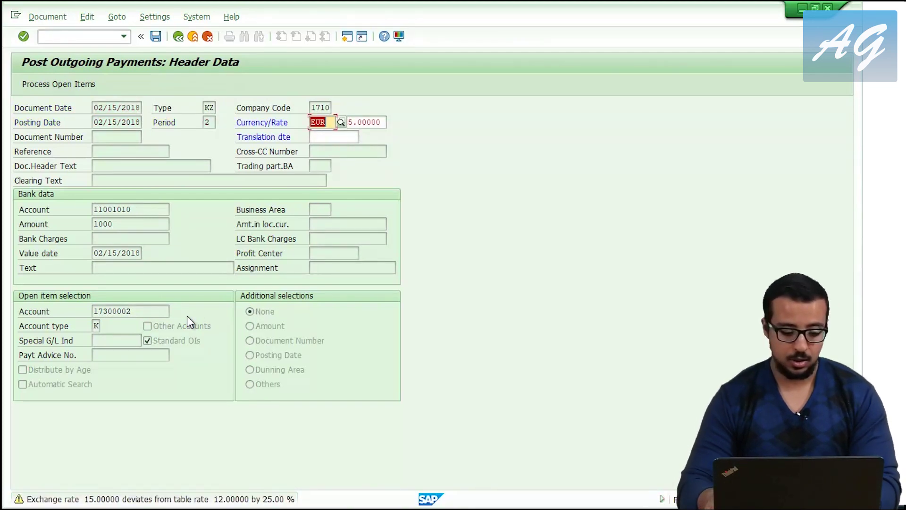
{"action": "key", "text": "Return"}
{"action": "key", "text": "Return"}
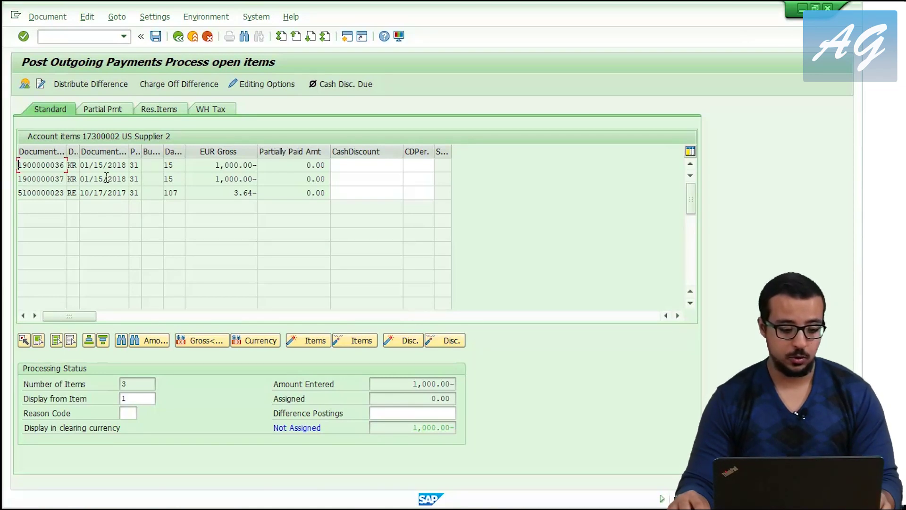
Assign the second 1,000.00 EUR vendor invoice to the payment and run the general ledger simulation.
{"action": "double_click", "coordinate": [228, 179]}
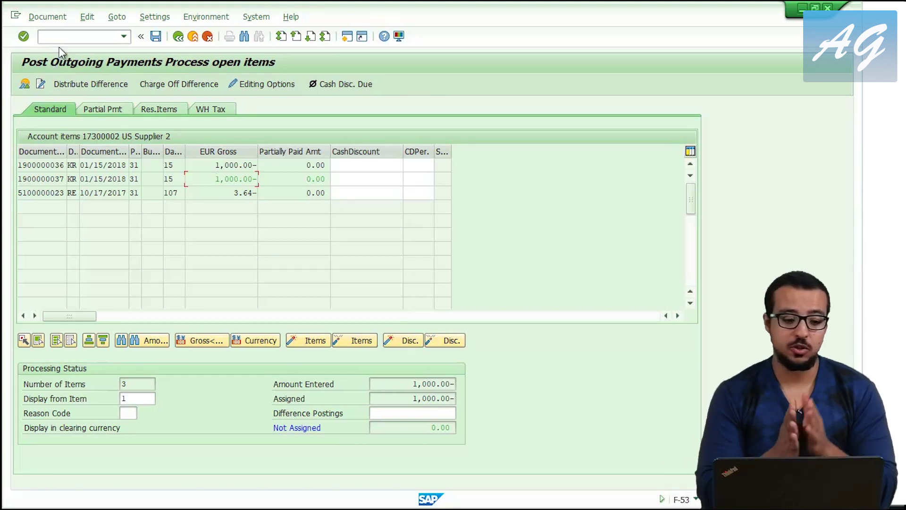
{"action": "left_click", "coordinate": [48, 18]}
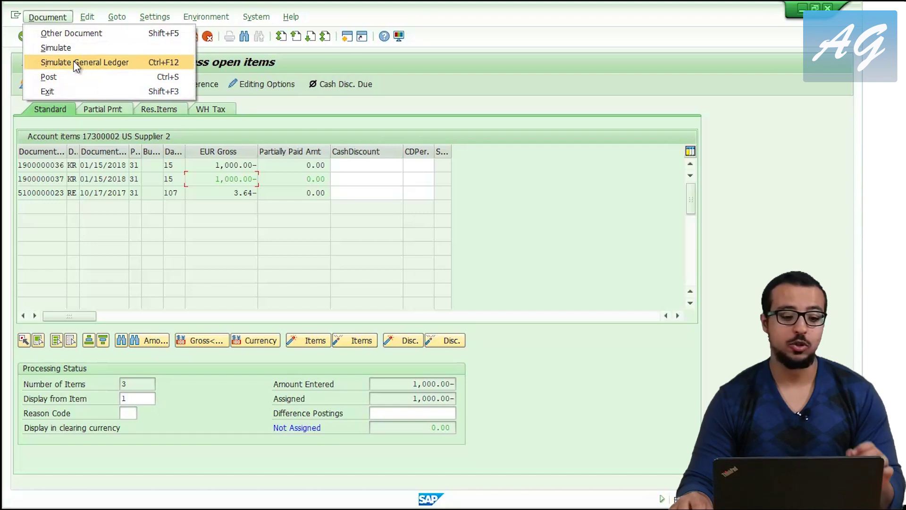
{"action": "left_click", "coordinate": [74, 62]}
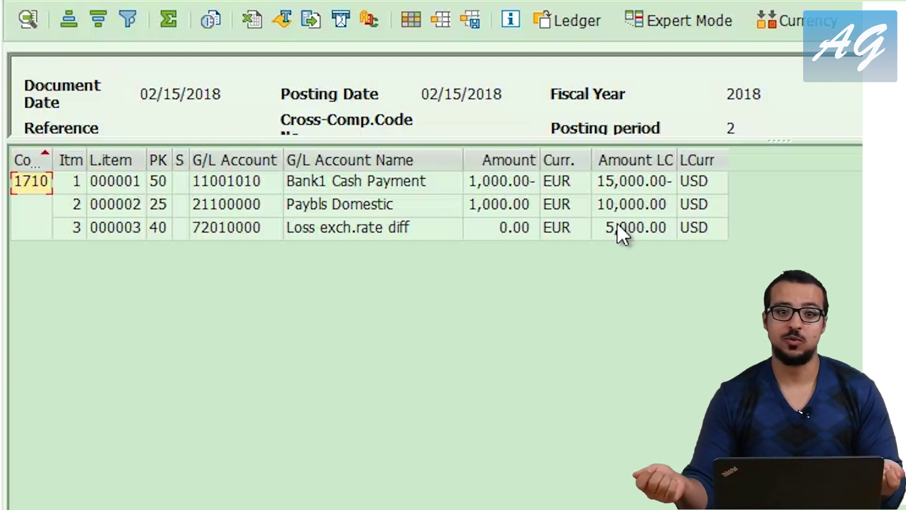
Examine the exchange rate loss line's account and amounts in the general ledger simulation, and exit the payment without posting it.
{"action": "left_click", "coordinate": [645, 230]}
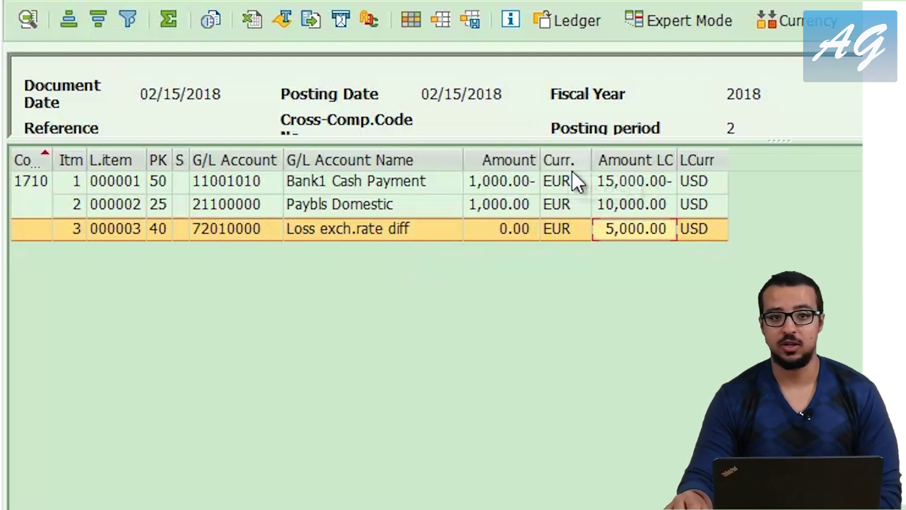
{"action": "left_click", "coordinate": [499, 239]}
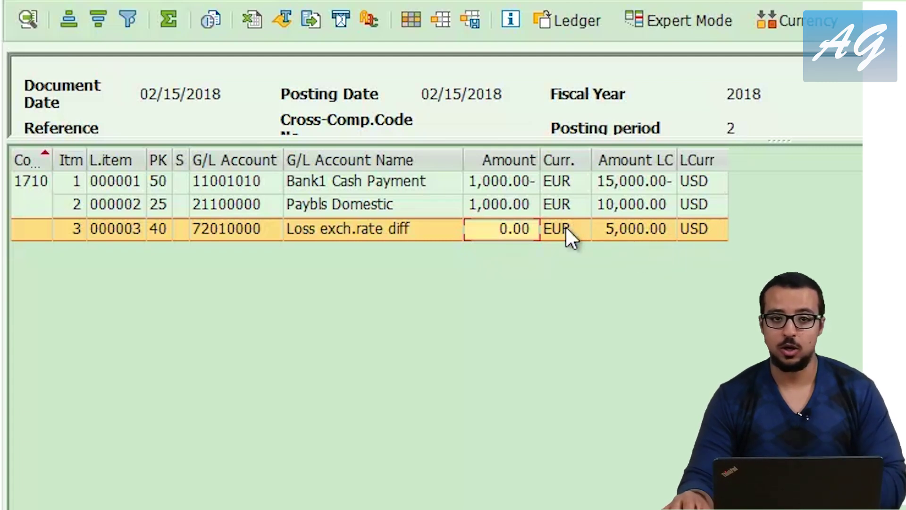
{"action": "left_click", "coordinate": [212, 221]}
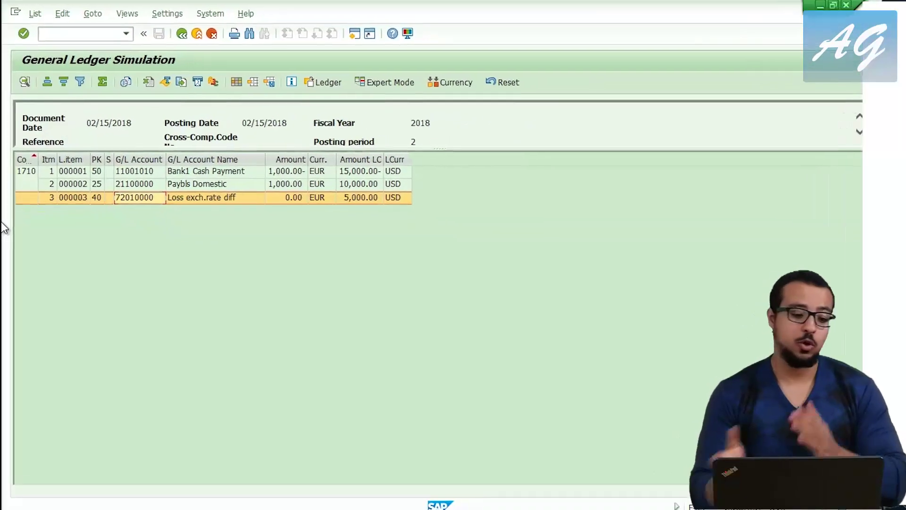
{"action": "left_click", "coordinate": [60, 40]}
{"action": "type", "text": "/n"}
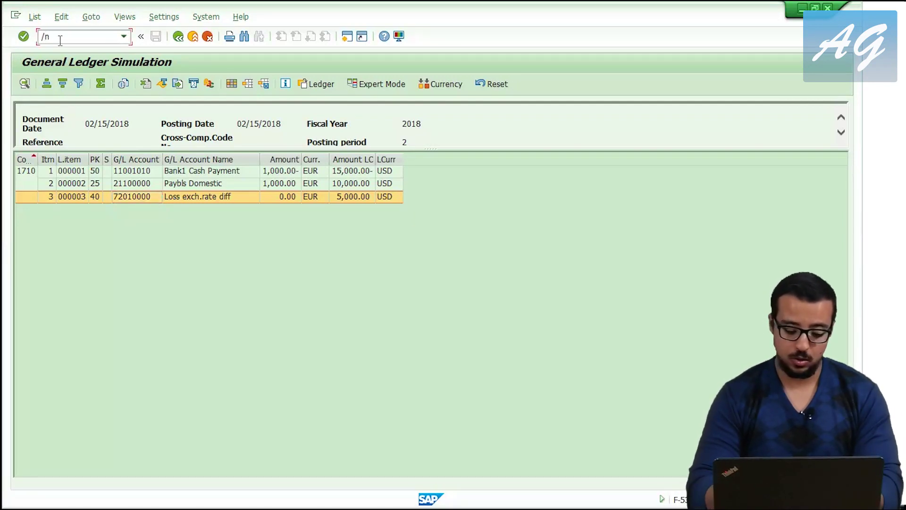
{"action": "key", "text": "Return"}
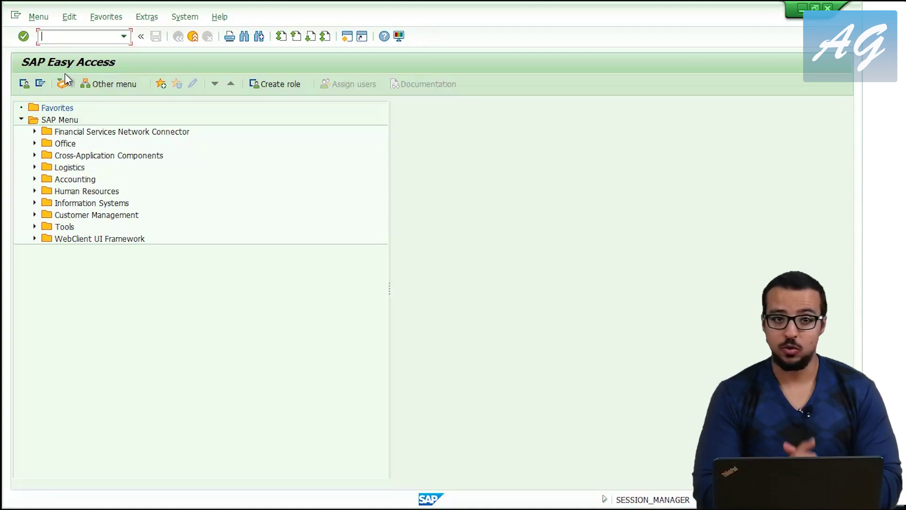
Start the FAGL_FCV Foreign Currency Valuation transaction from the general ledger's periodic closing valuation functions.
{"action": "left_click", "coordinate": [33, 179]}
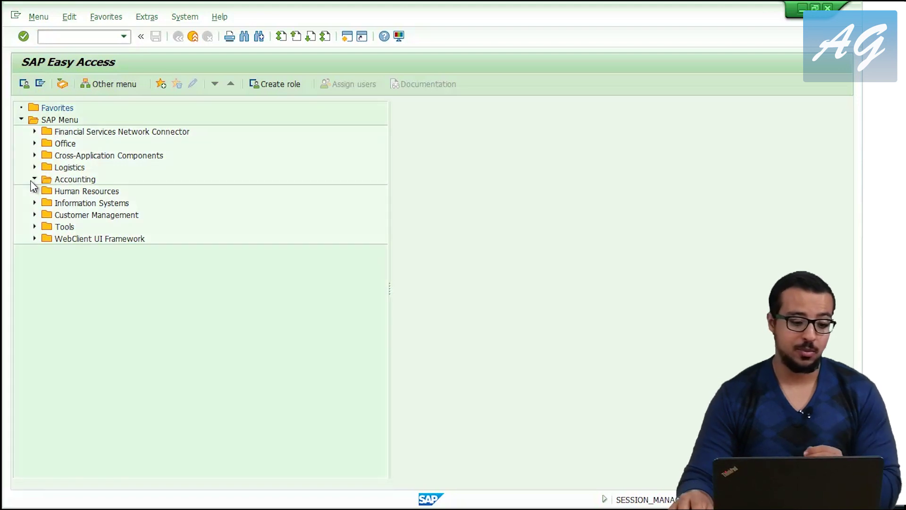
{"action": "left_click", "coordinate": [47, 191]}
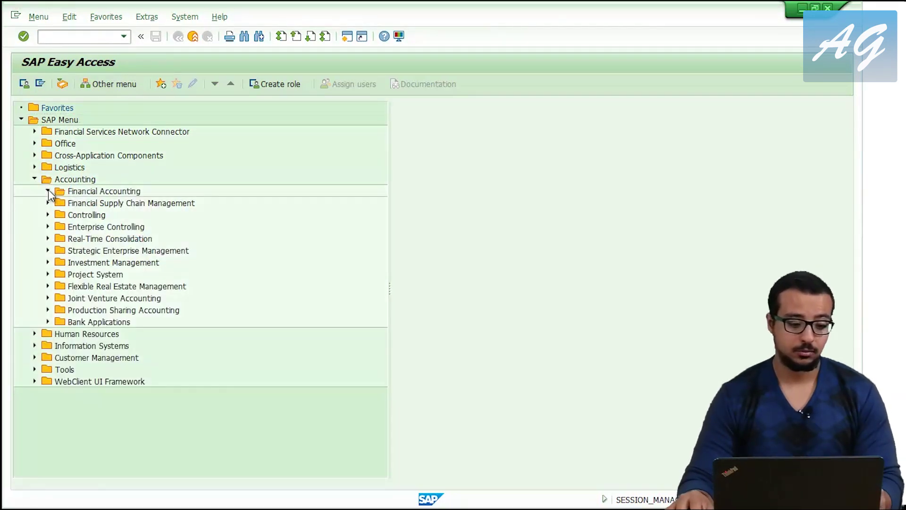
{"action": "left_click", "coordinate": [61, 203]}
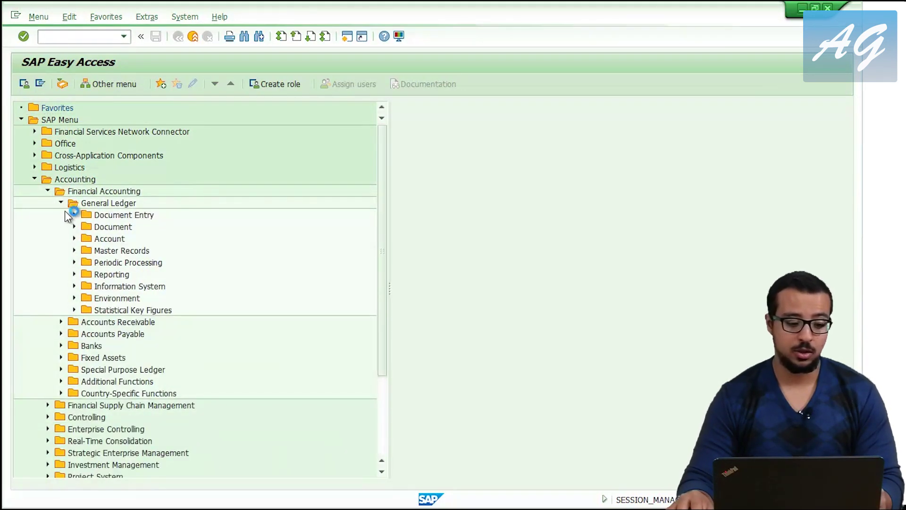
{"action": "left_click", "coordinate": [74, 263]}
{"action": "left_click", "coordinate": [89, 393]}
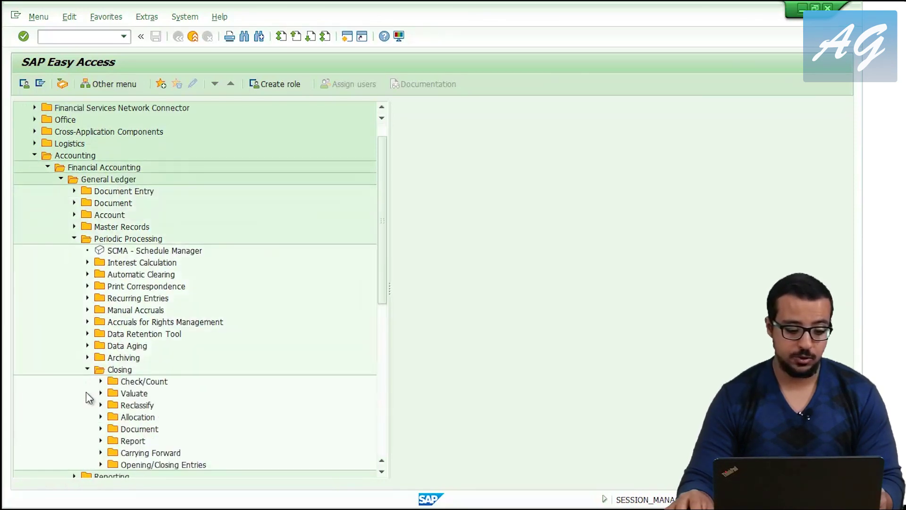
{"action": "left_click", "coordinate": [101, 393]}
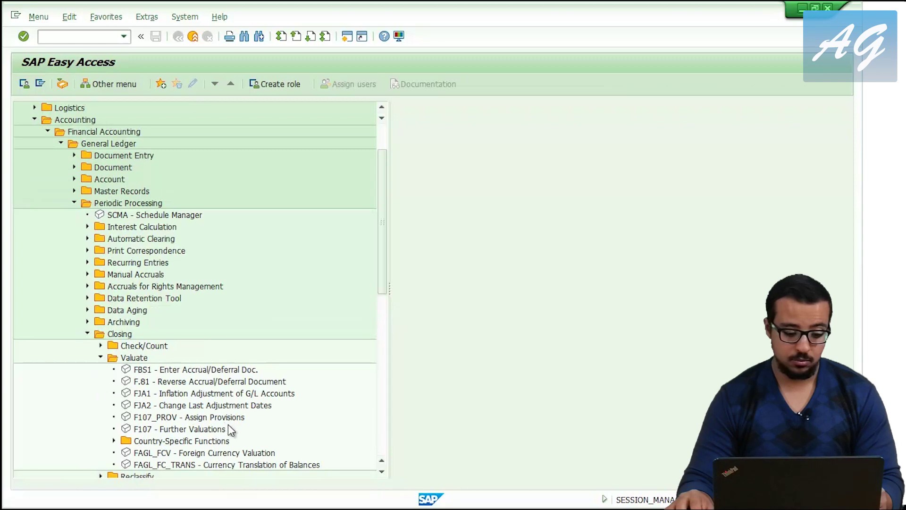
{"action": "scroll", "coordinate": [227, 424], "scroll_direction": "down", "scroll_amount": 1}
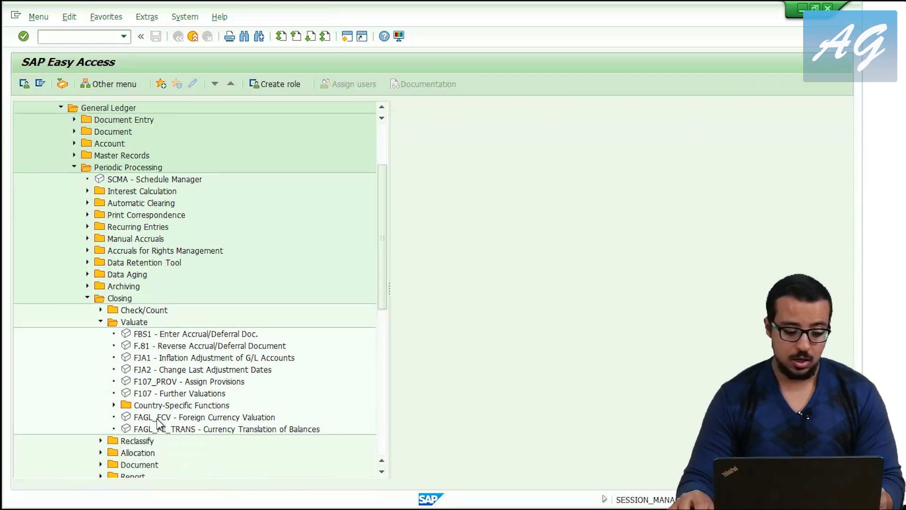
{"action": "left_click", "coordinate": [195, 422]}
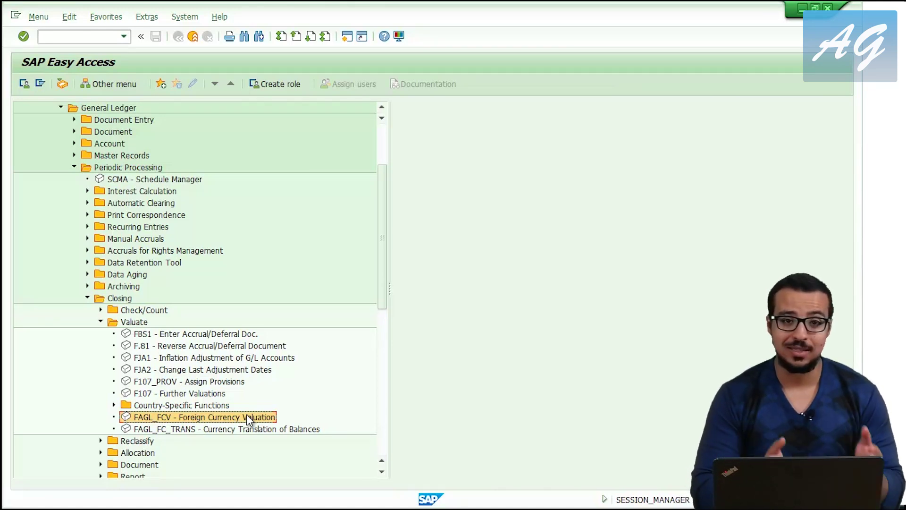
{"action": "double_click", "coordinate": [200, 417]}
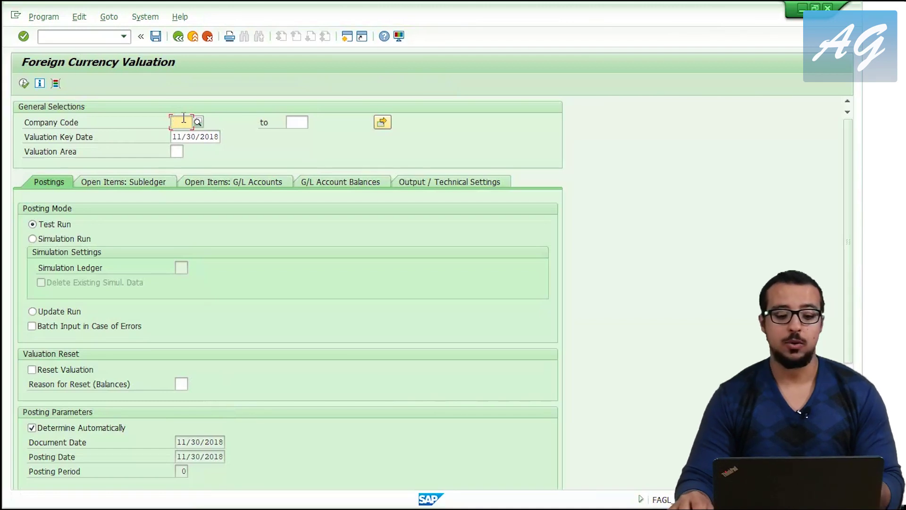
Set the valuation to company code 1710, key date 01/31/2018 and valuation area US, with Test Run as the posting mode.
{"action": "left_click", "coordinate": [184, 119]}
{"action": "left_click", "coordinate": [181, 135]}
{"action": "key", "text": "Tab"}
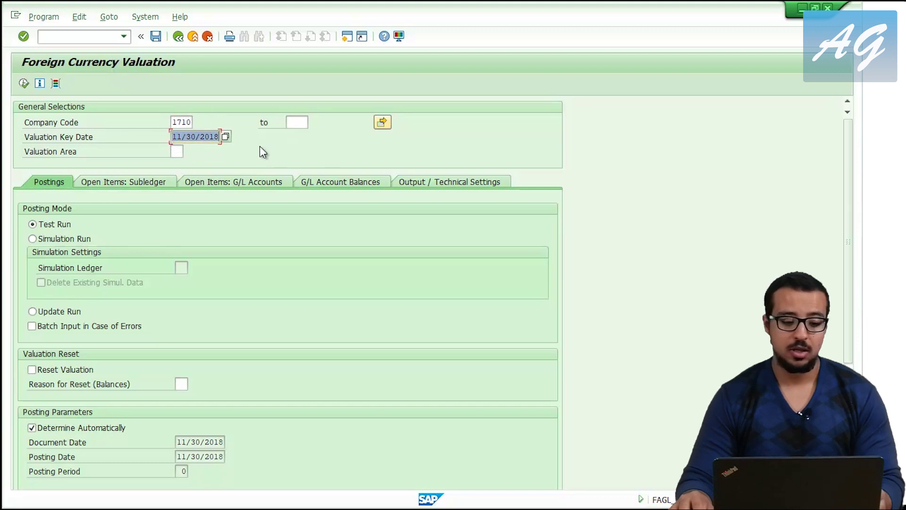
{"action": "key", "text": "BackSpace"}
{"action": "left_click", "coordinate": [188, 148]}
{"action": "left_click", "coordinate": [182, 150]}
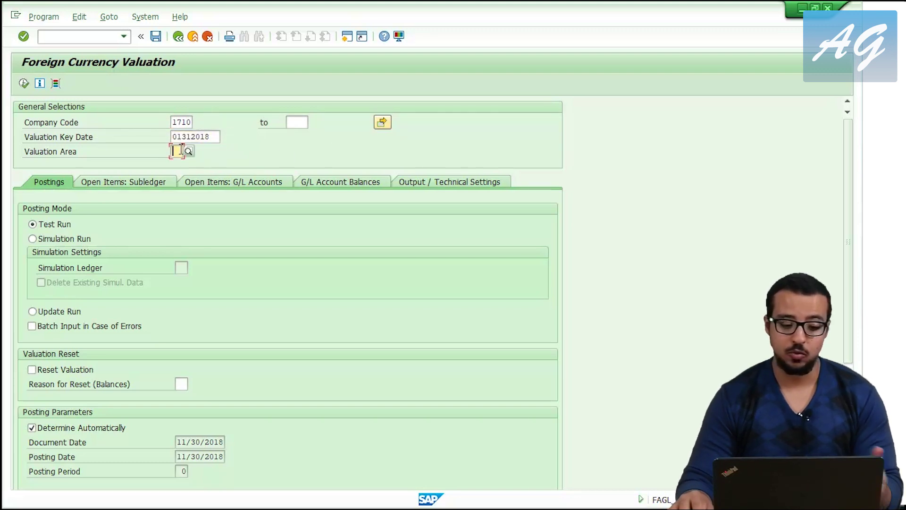
{"action": "left_click", "coordinate": [182, 163]}
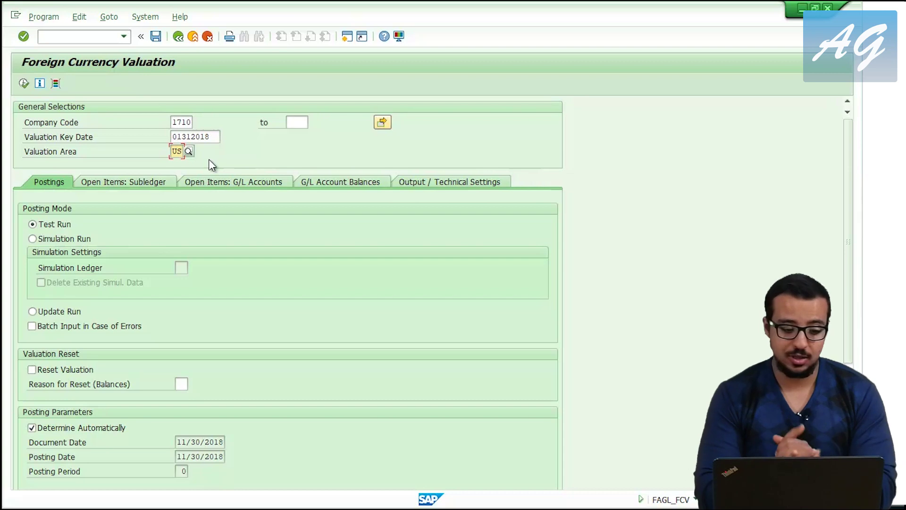
{"action": "left_click", "coordinate": [159, 227]}
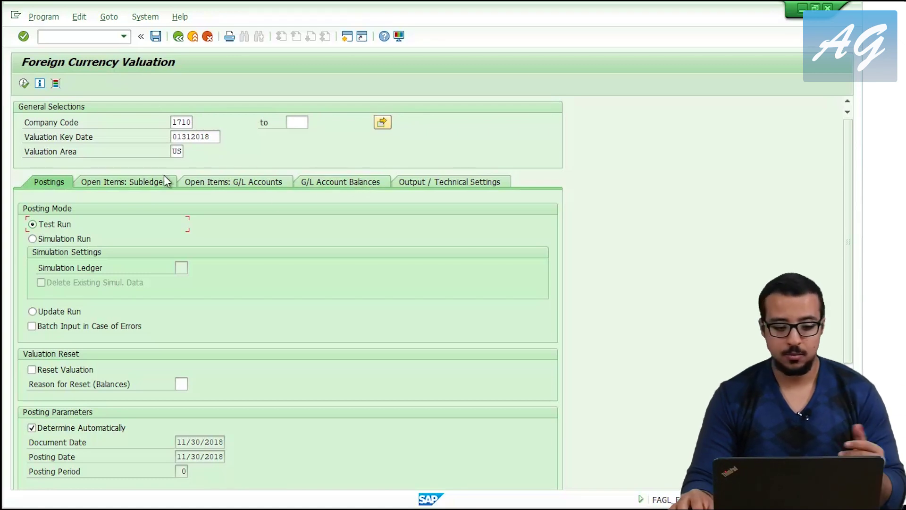
Enable vendor valuation for subledger open items, restrict it to US Supplier 2's vendor account, and execute the test run.
{"action": "left_click", "coordinate": [146, 187]}
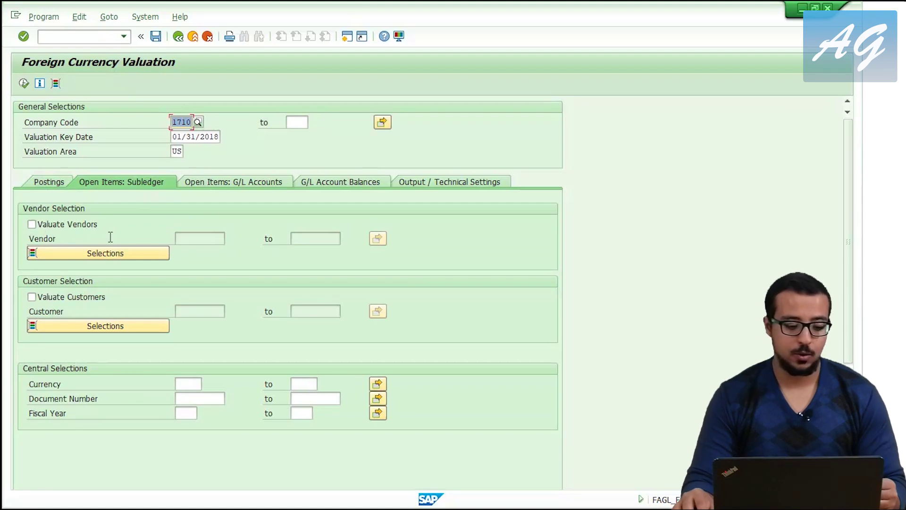
{"action": "left_click", "coordinate": [36, 224]}
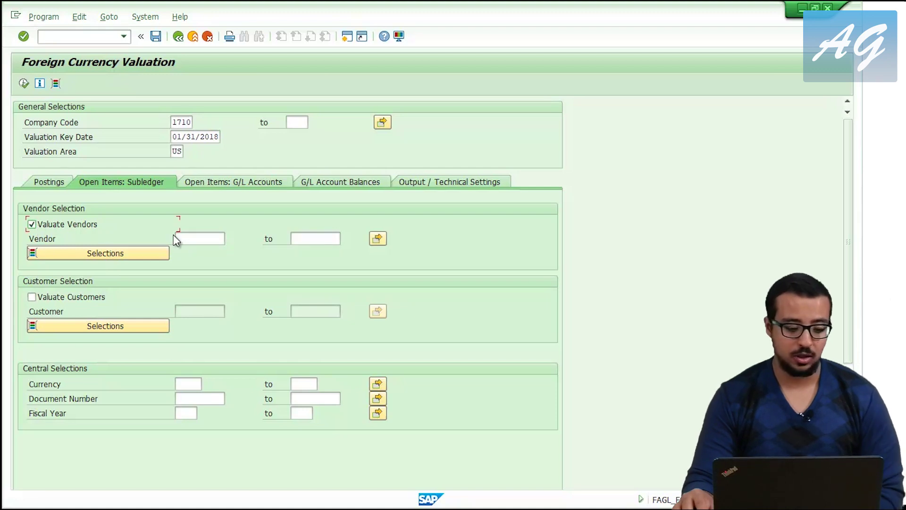
{"action": "left_click", "coordinate": [192, 234]}
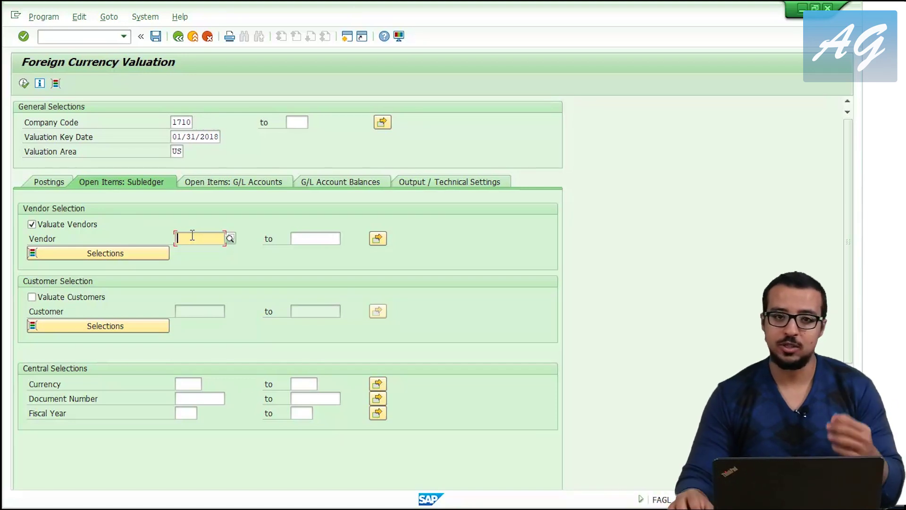
{"action": "type", "text": "1"}
{"action": "left_click", "coordinate": [205, 251]}
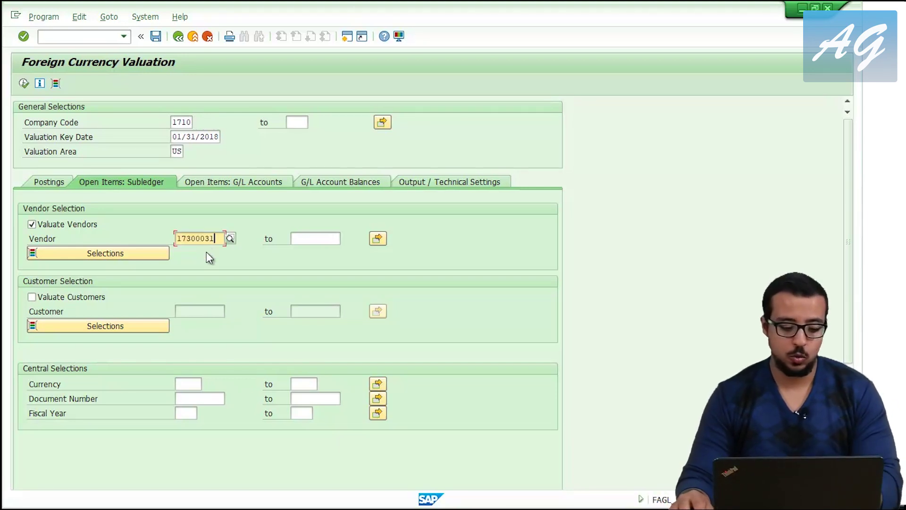
{"action": "key", "text": "BackSpace"}
{"action": "key", "text": "BackSpace"}
{"action": "type", "text": "03"}
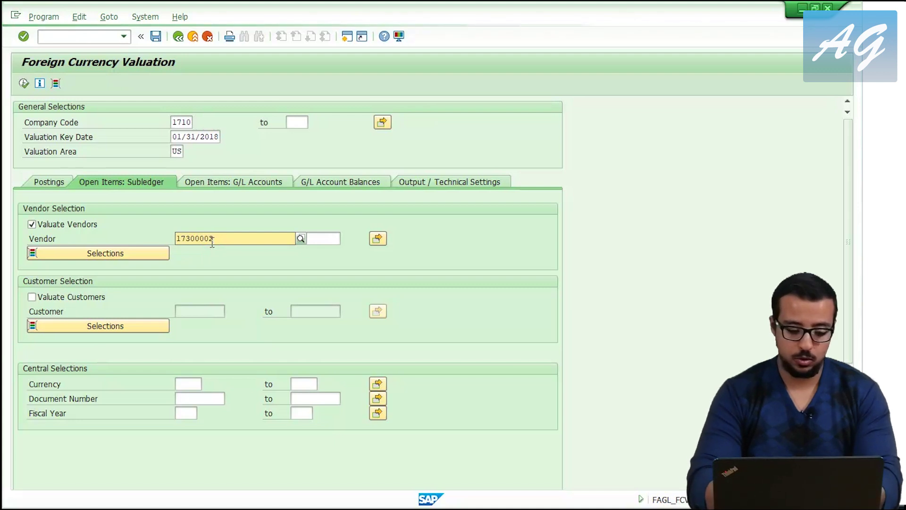
{"action": "key", "text": "BackSpace"}
{"action": "type", "text": "2"}
{"action": "double_click", "coordinate": [188, 239]}
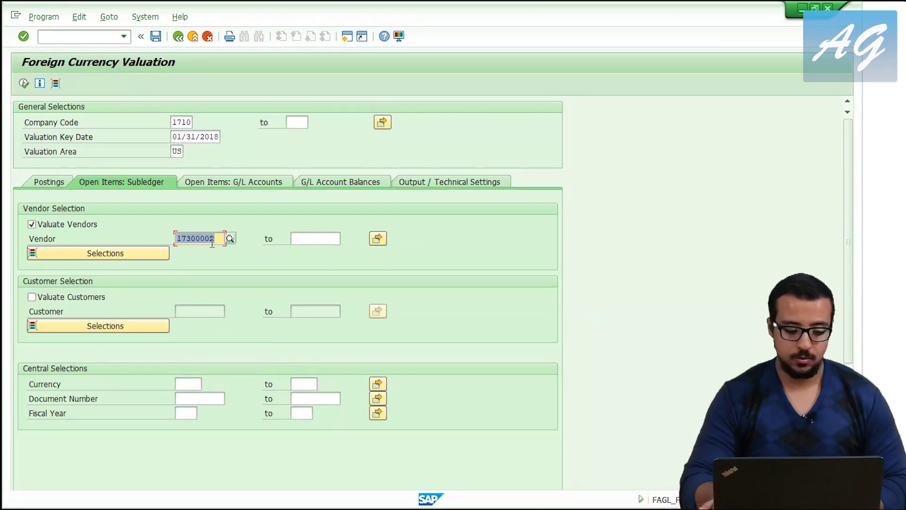
{"action": "left_click", "coordinate": [26, 85]}
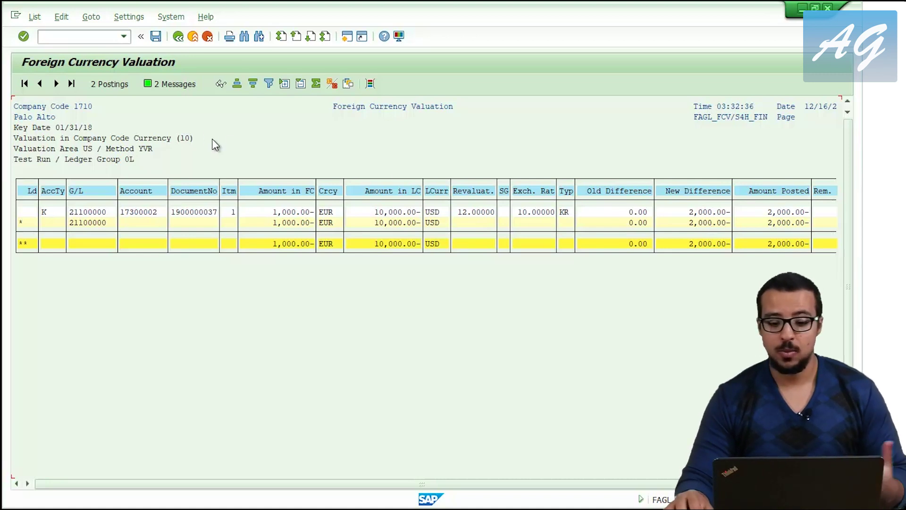
Return to the selection screen, run the valuation again as an Update Run, and open its message log.
{"action": "left_click", "coordinate": [177, 38]}
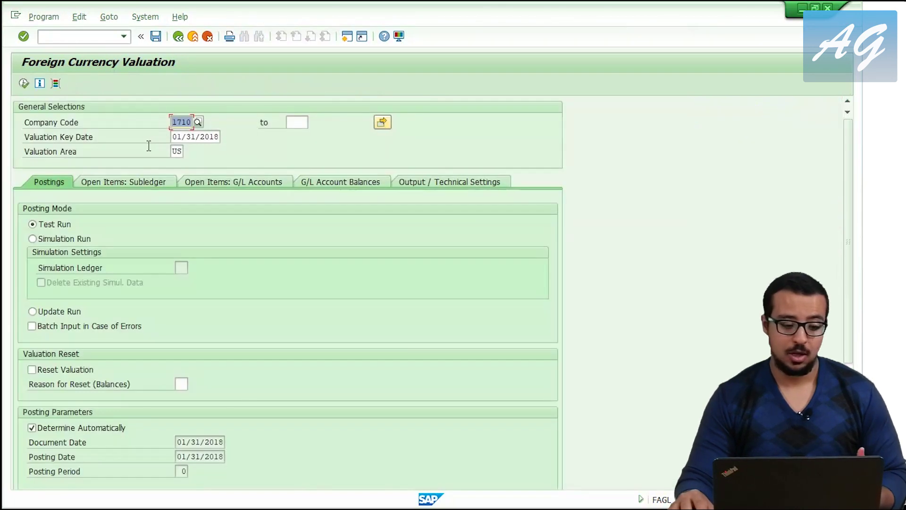
{"action": "left_click", "coordinate": [33, 311]}
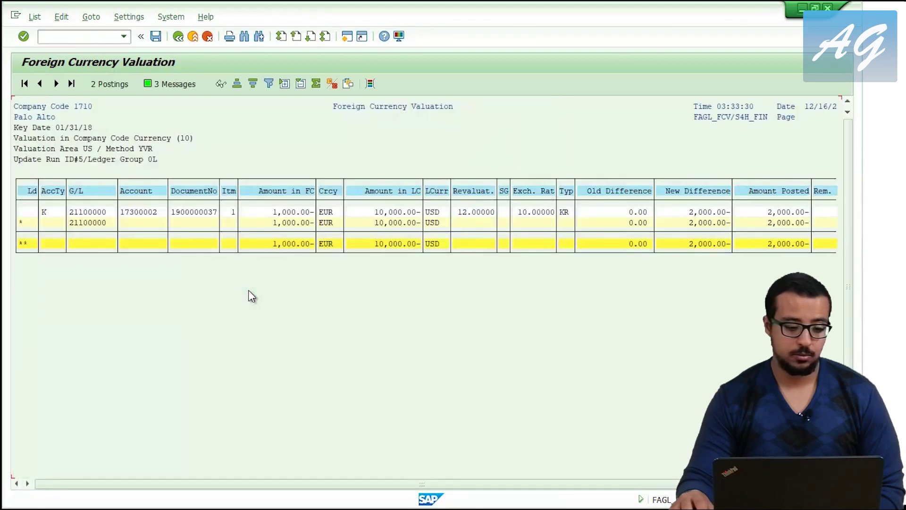
{"action": "left_click", "coordinate": [160, 88]}
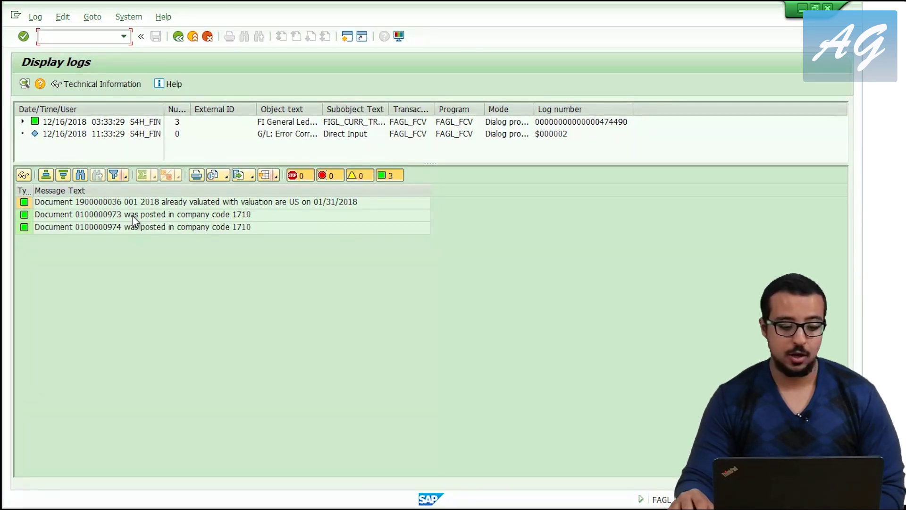
{"action": "left_click", "coordinate": [115, 216]}
{"action": "double_click", "coordinate": [113, 216]}
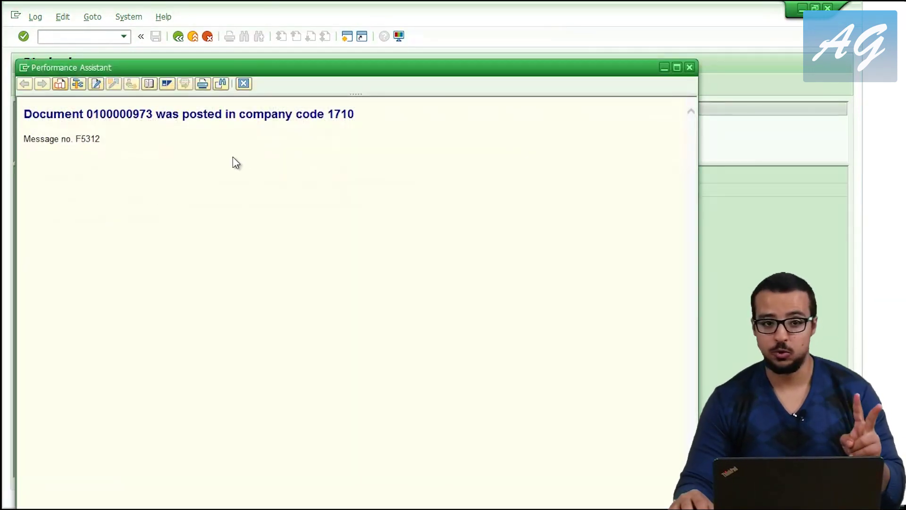
{"action": "double_click", "coordinate": [124, 115]}
{"action": "key", "text": "ctrl+c"}
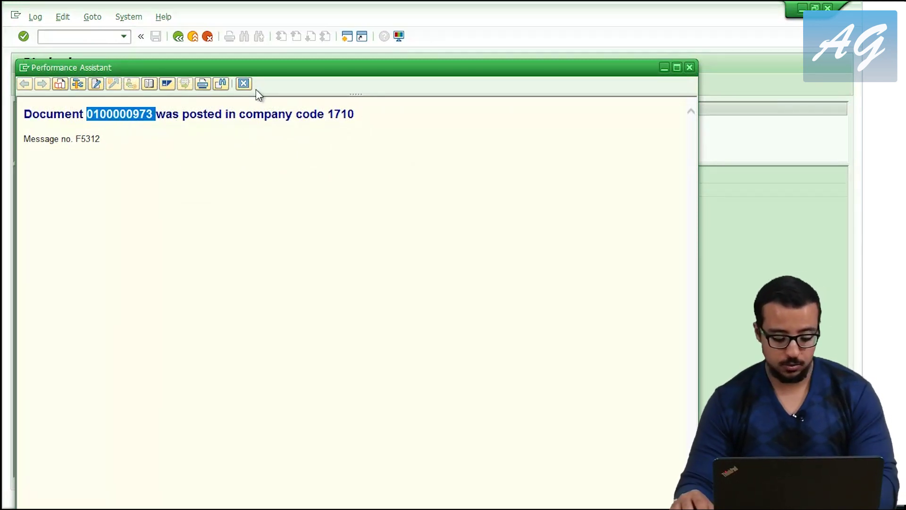
{"action": "left_click", "coordinate": [244, 84]}
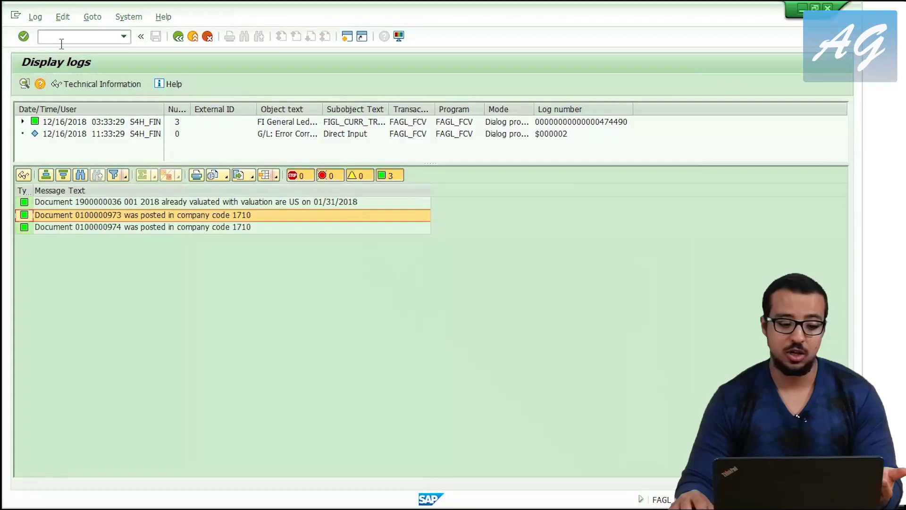
Start the FB03 document display transaction in a new session with the command /ofb03.
{"action": "type", "text": "/"}
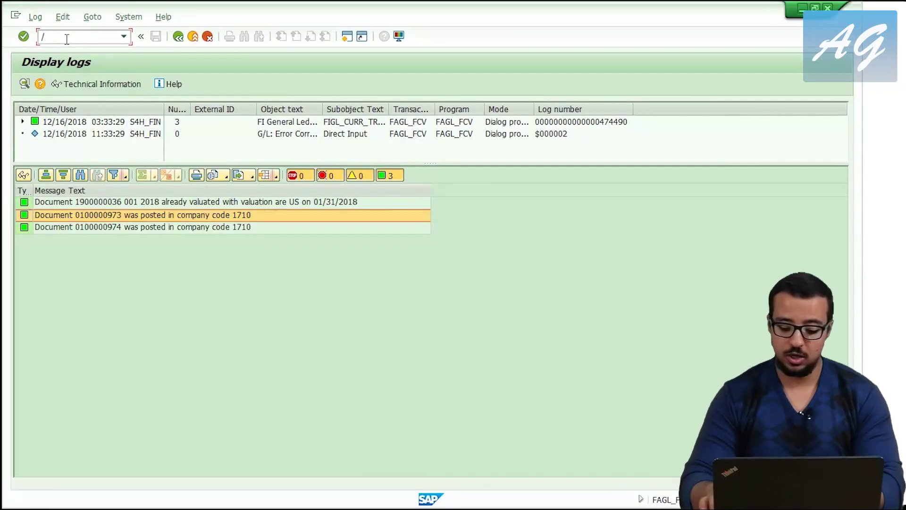
{"action": "type", "text": "ofb03"}
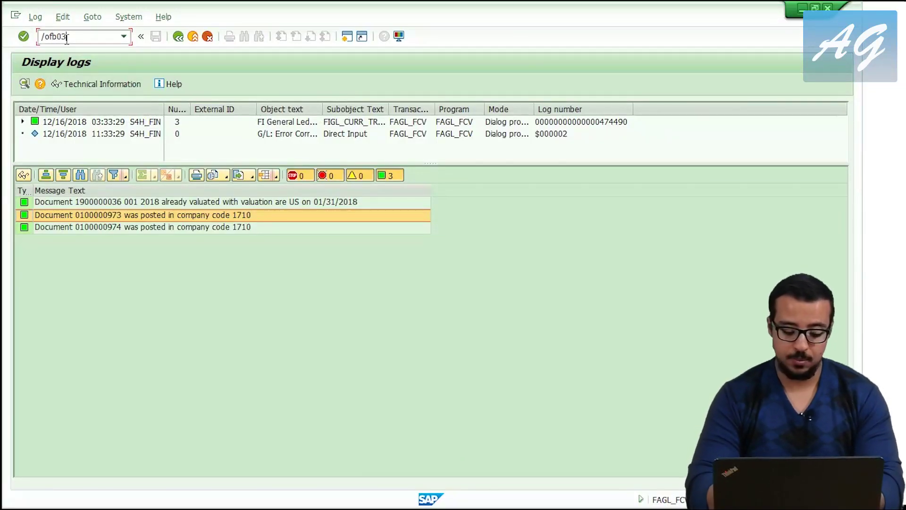
{"action": "key", "text": "Return"}
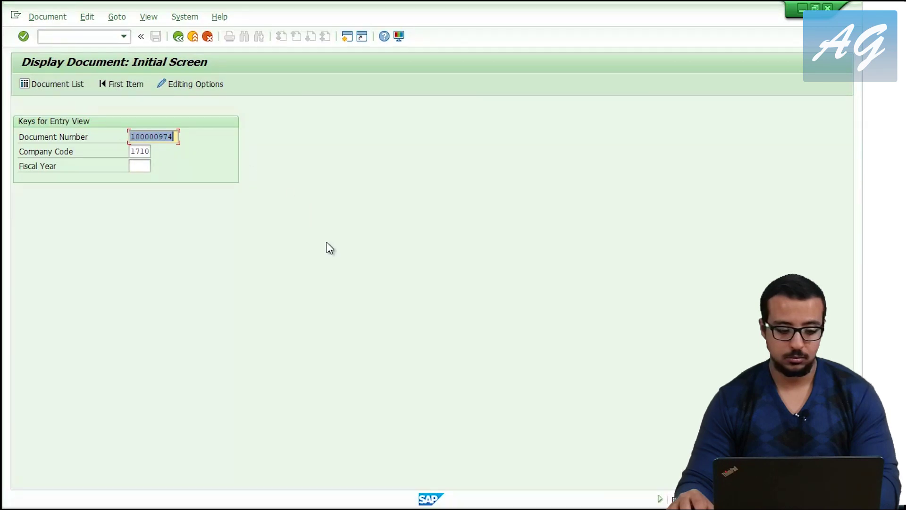
{"action": "key", "text": "ctrl+v"}
{"action": "left_click", "coordinate": [137, 166]}
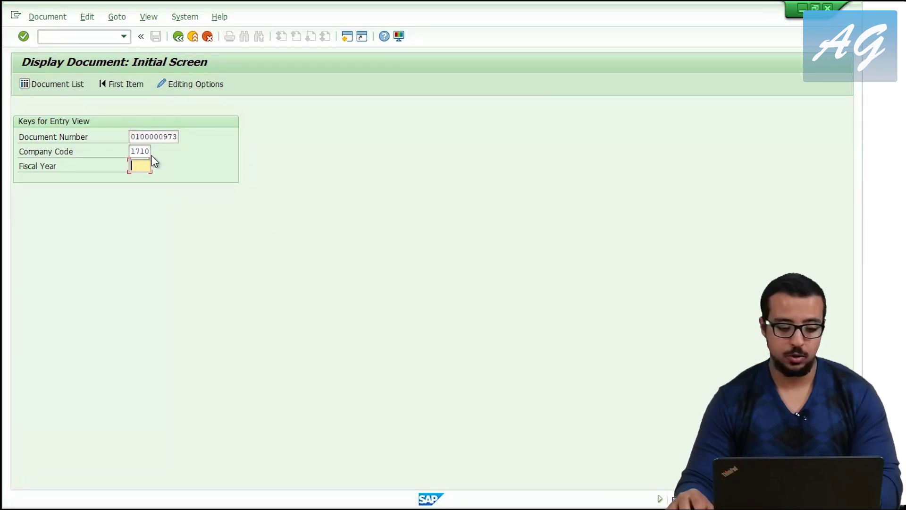
{"action": "type", "text": "2018"}
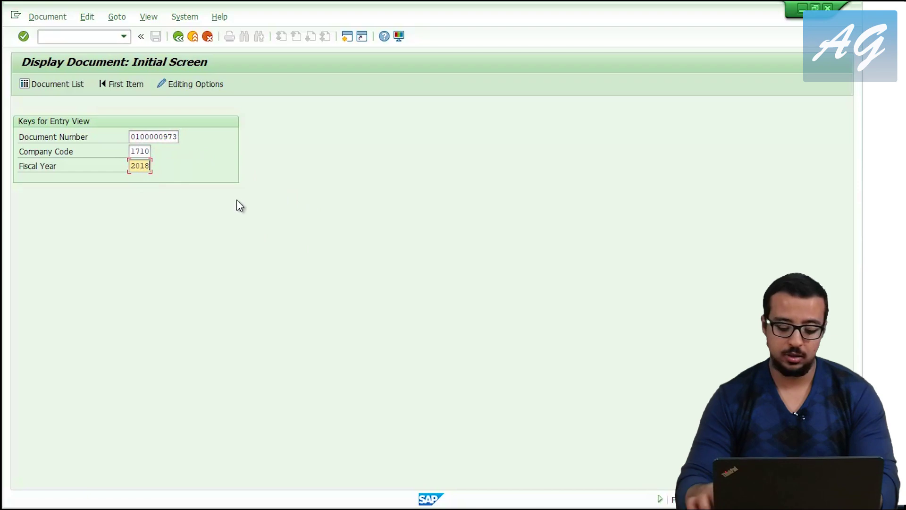
{"action": "key", "text": "Return"}
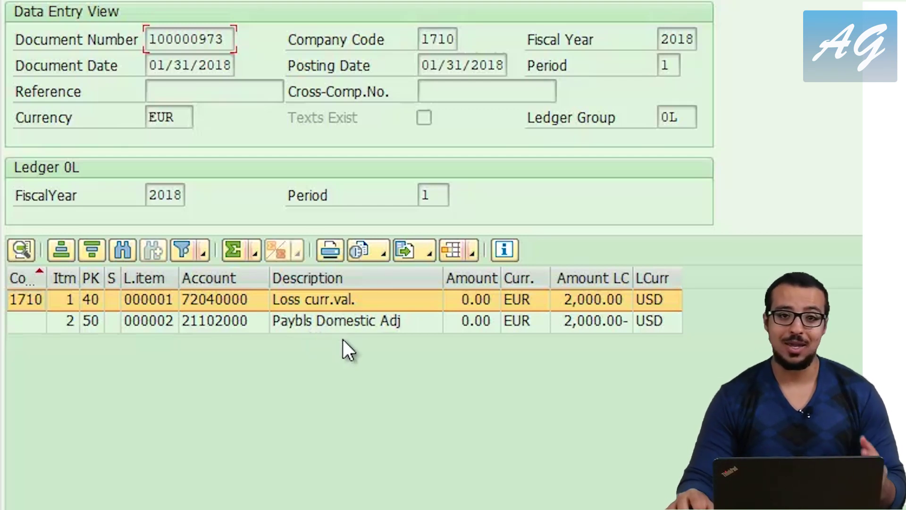
{"action": "left_click", "coordinate": [332, 321]}
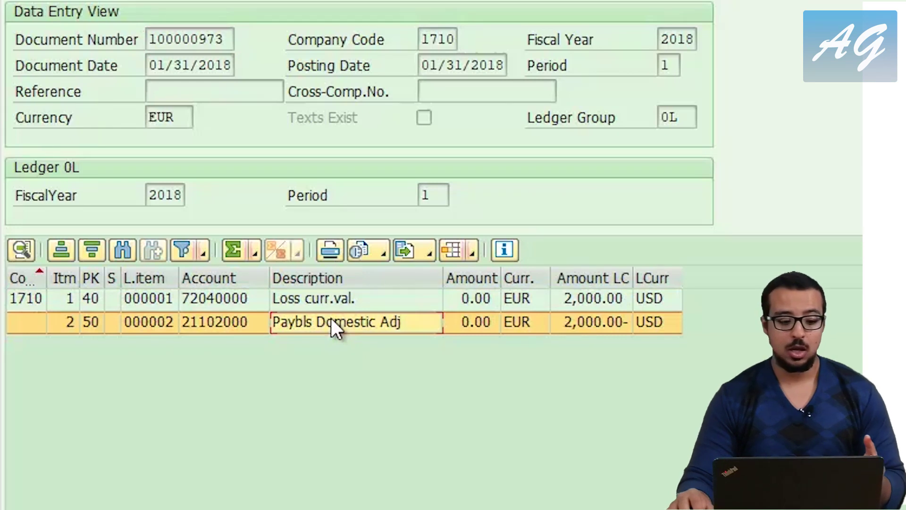
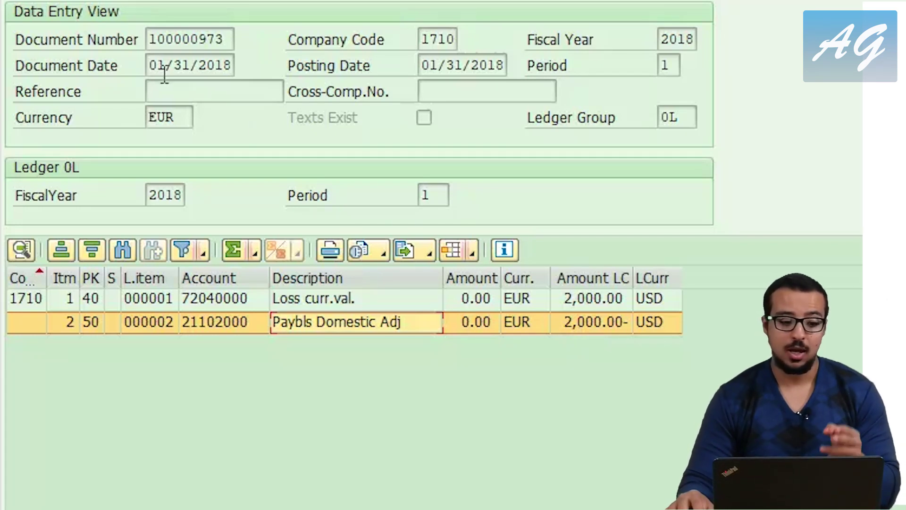
{"action": "left_click_drag", "start_coordinate": [148, 66], "coordinate": [263, 66]}
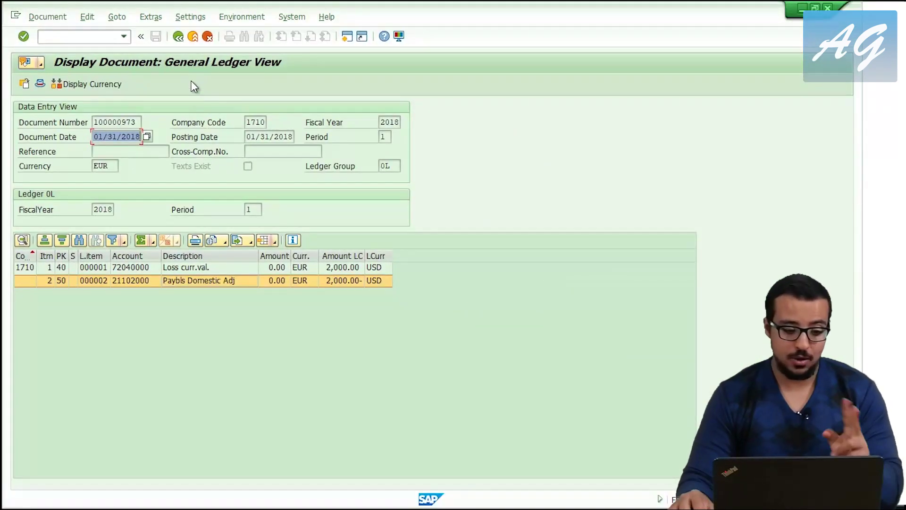
Check the second posted document's number in the valuation log, and call up document 100000974 of company code 1710 in the document display session.
{"action": "key", "text": "F3"}
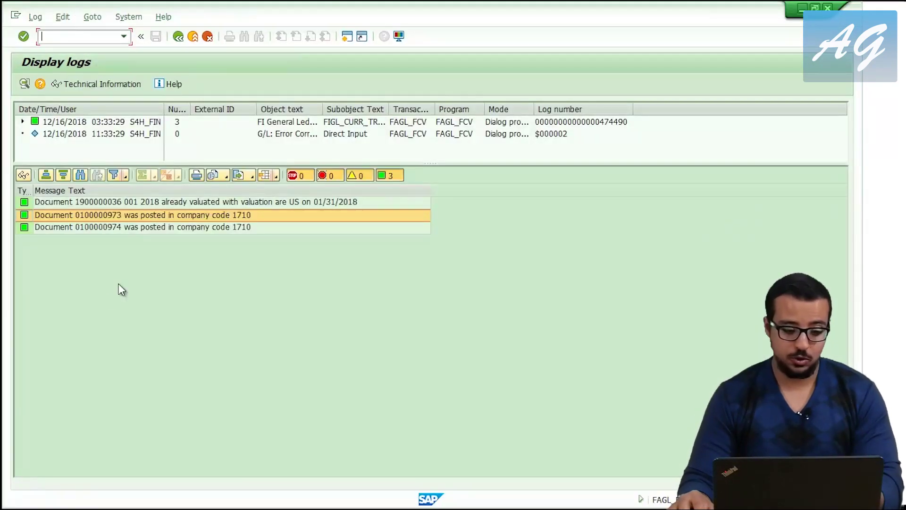
{"action": "left_click", "coordinate": [109, 228]}
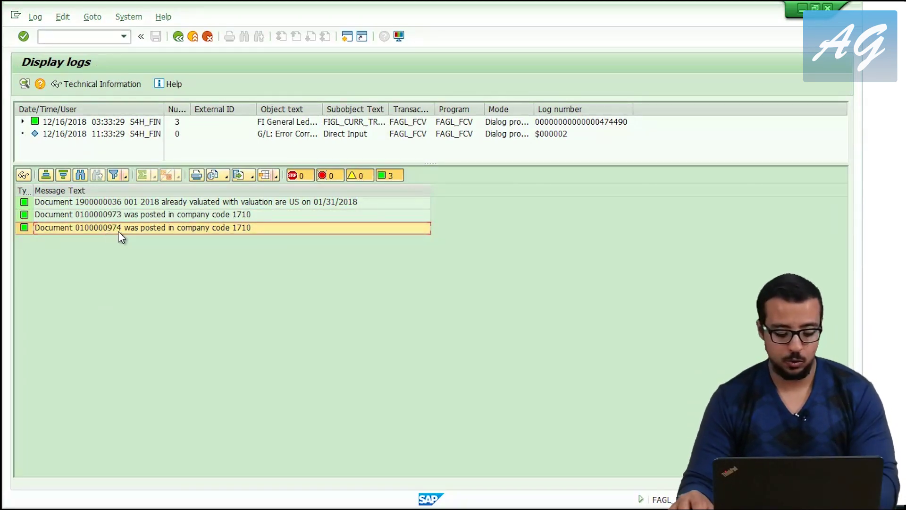
{"action": "double_click", "coordinate": [118, 230]}
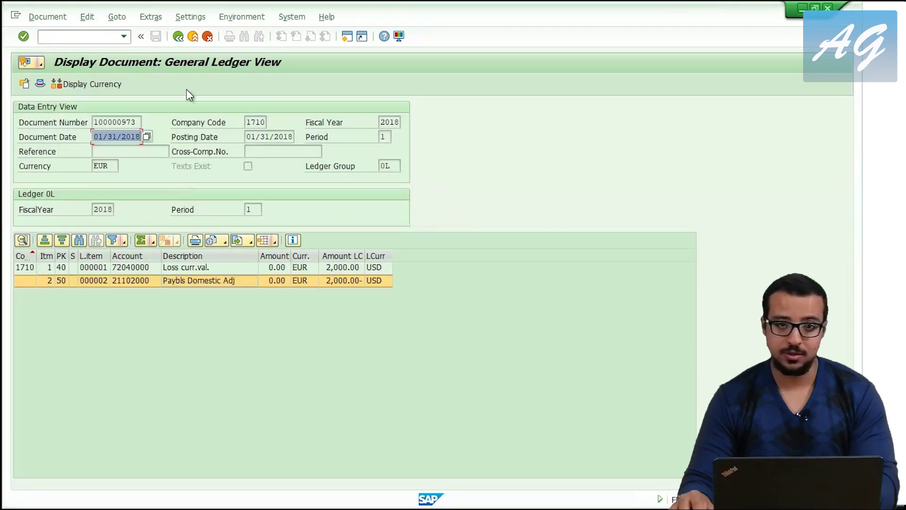
{"action": "left_click", "coordinate": [180, 37]}
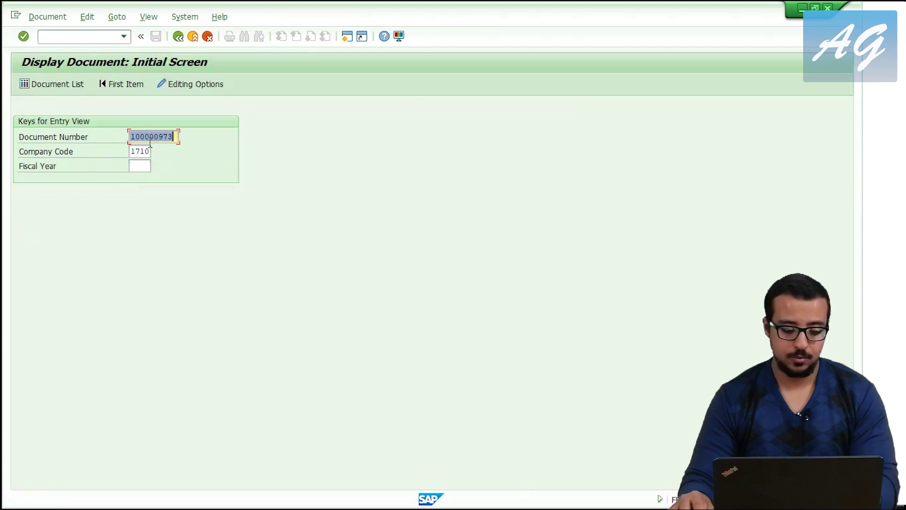
{"action": "key", "text": "End"}
{"action": "key", "text": "BackSpace"}
{"action": "type", "text": "4"}
{"action": "key", "text": "Return"}
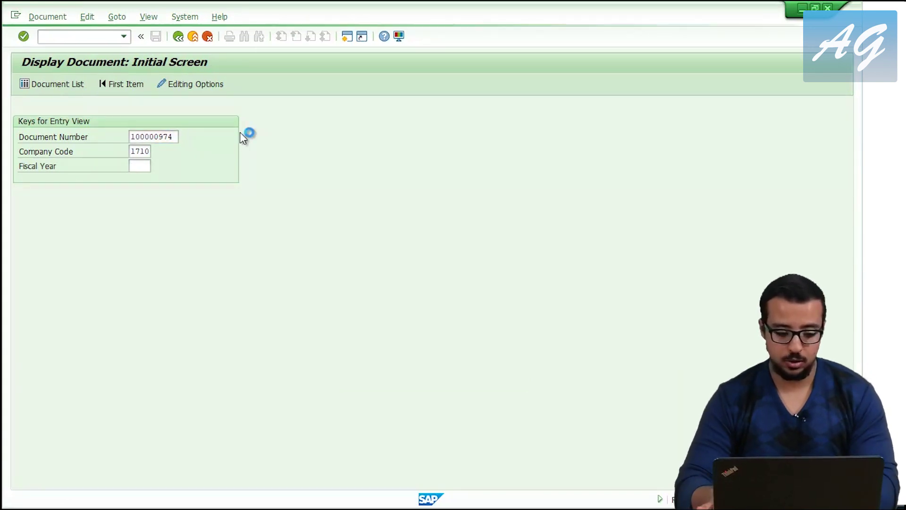